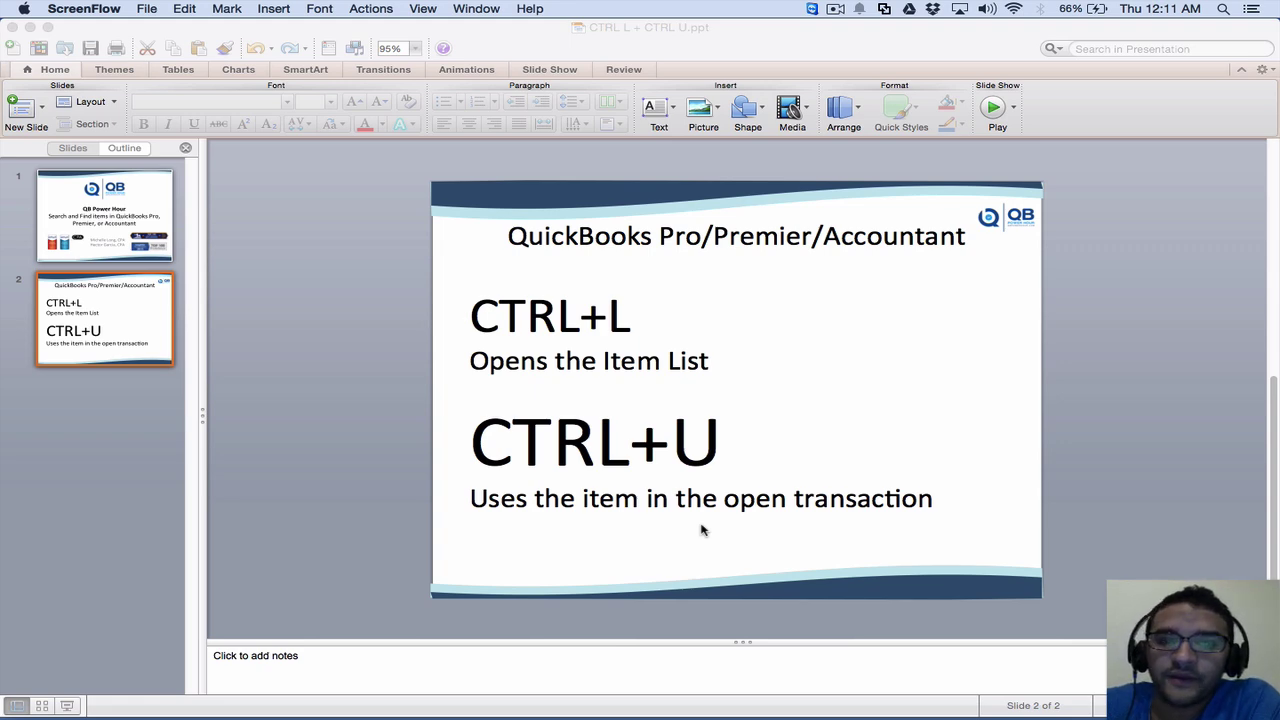
# Step: Start a quote billed to the Blissville Store #101 customer job
pyautogui.hotkey('ctrl', 'Right')
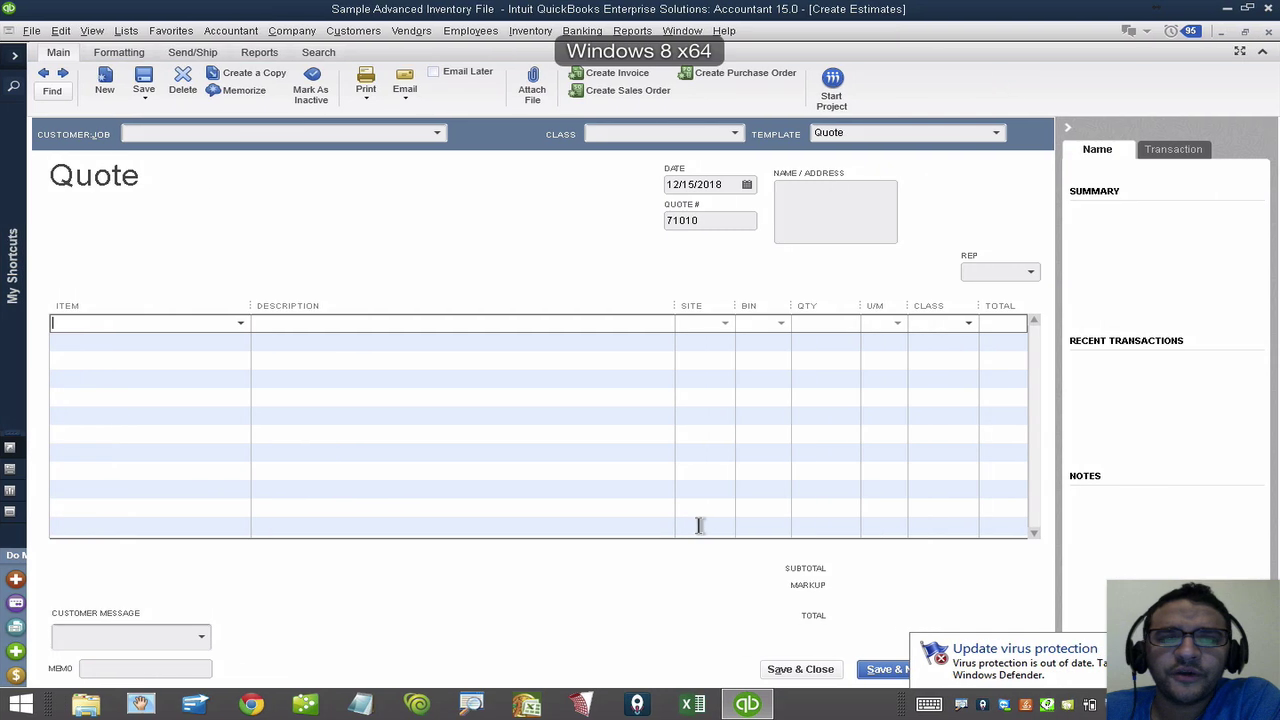
pyautogui.click(437, 133)
pyautogui.click(234, 324)
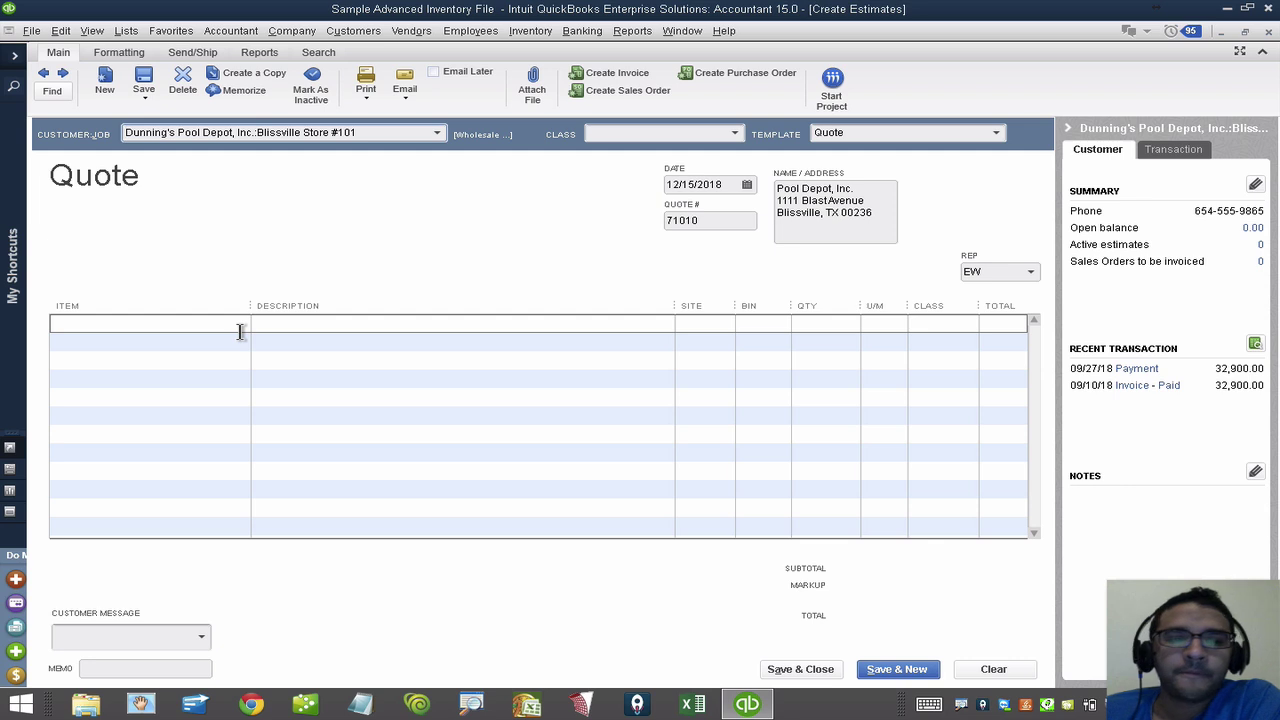
# Step: Browse items for the first line, enter 'rubber' in the Item cell, then select it for removal
pyautogui.click(242, 320)
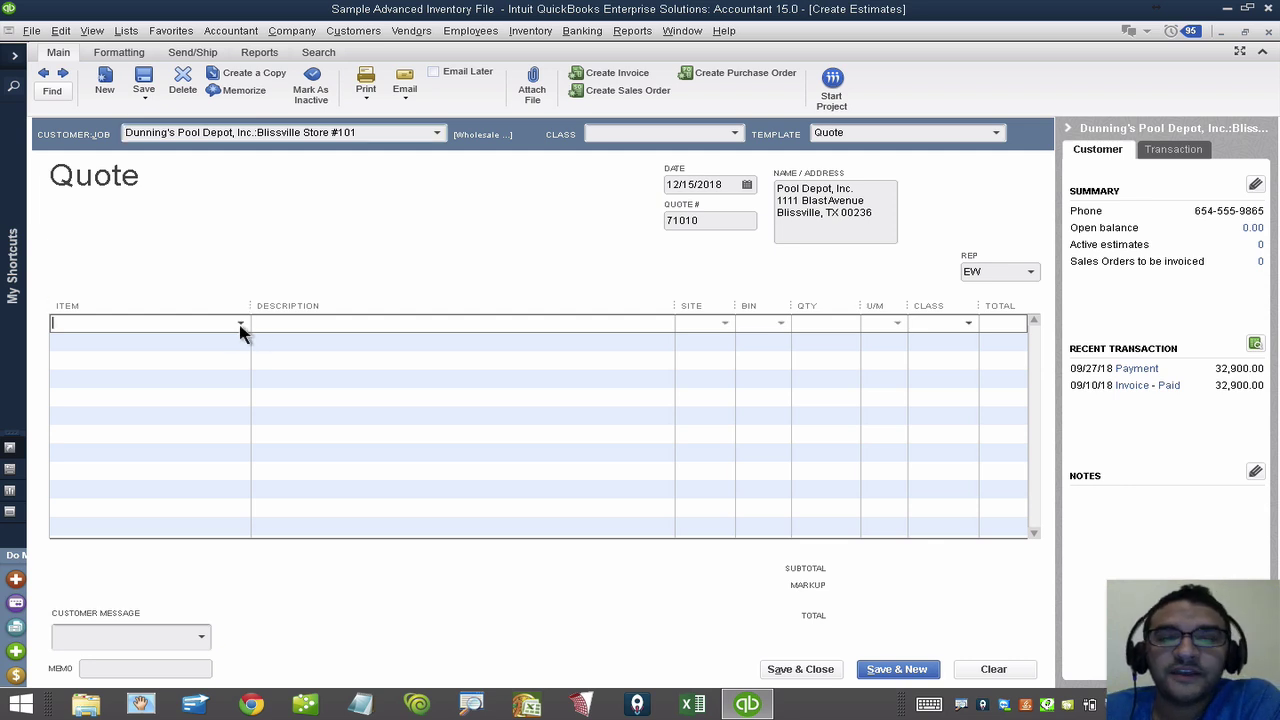
pyautogui.click(241, 324)
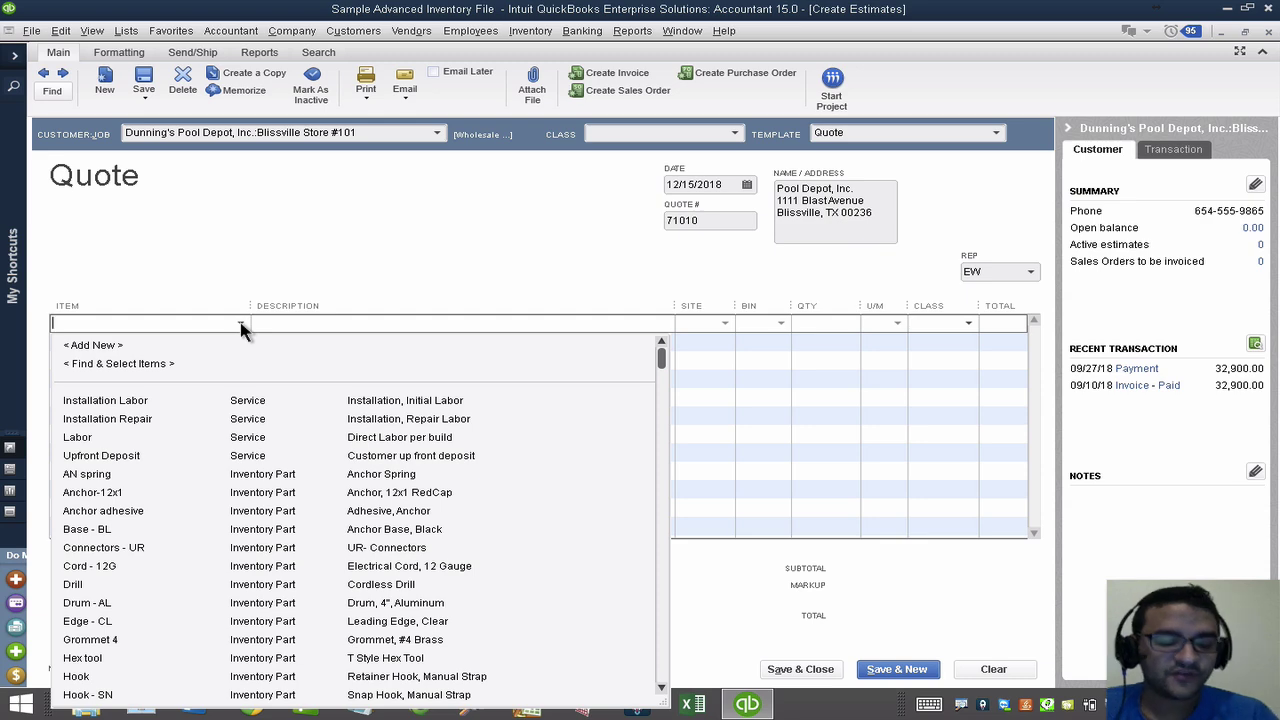
pyautogui.scroll(-1, 663, 370)
pyautogui.moveTo(661, 380); pyautogui.dragTo(591, 346)
pyautogui.click(181, 318)
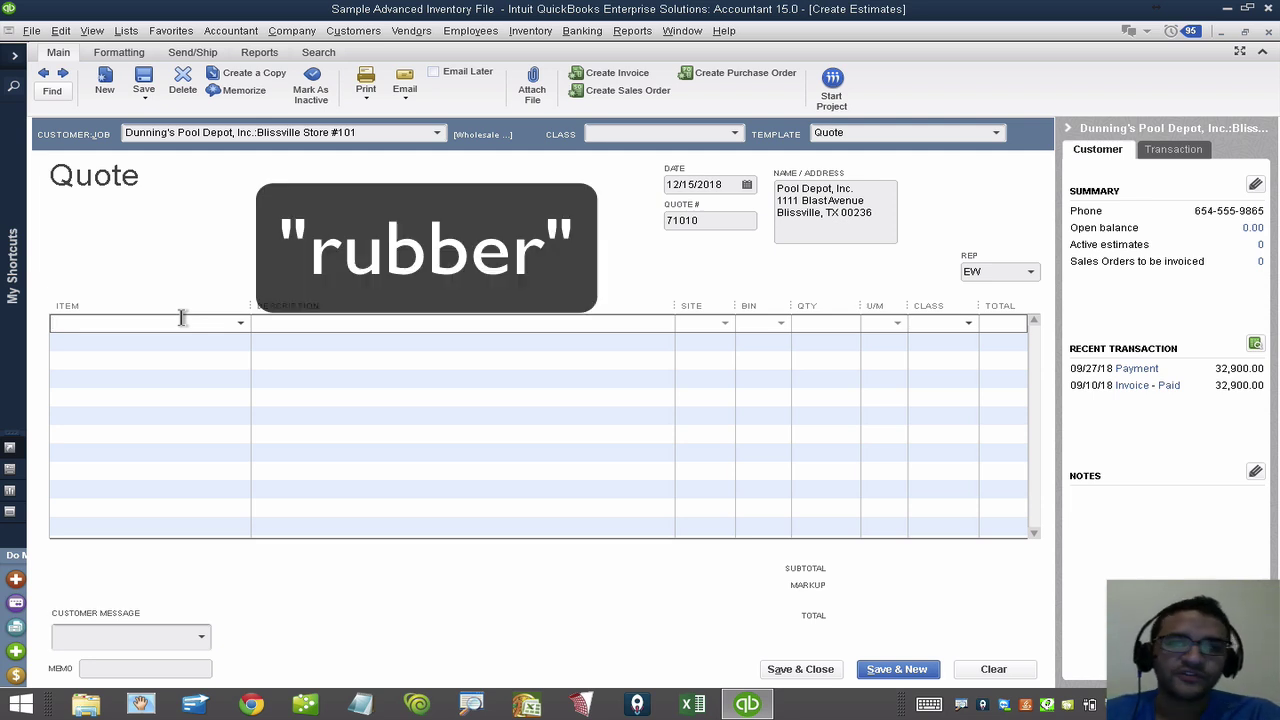
pyautogui.write('rubber')
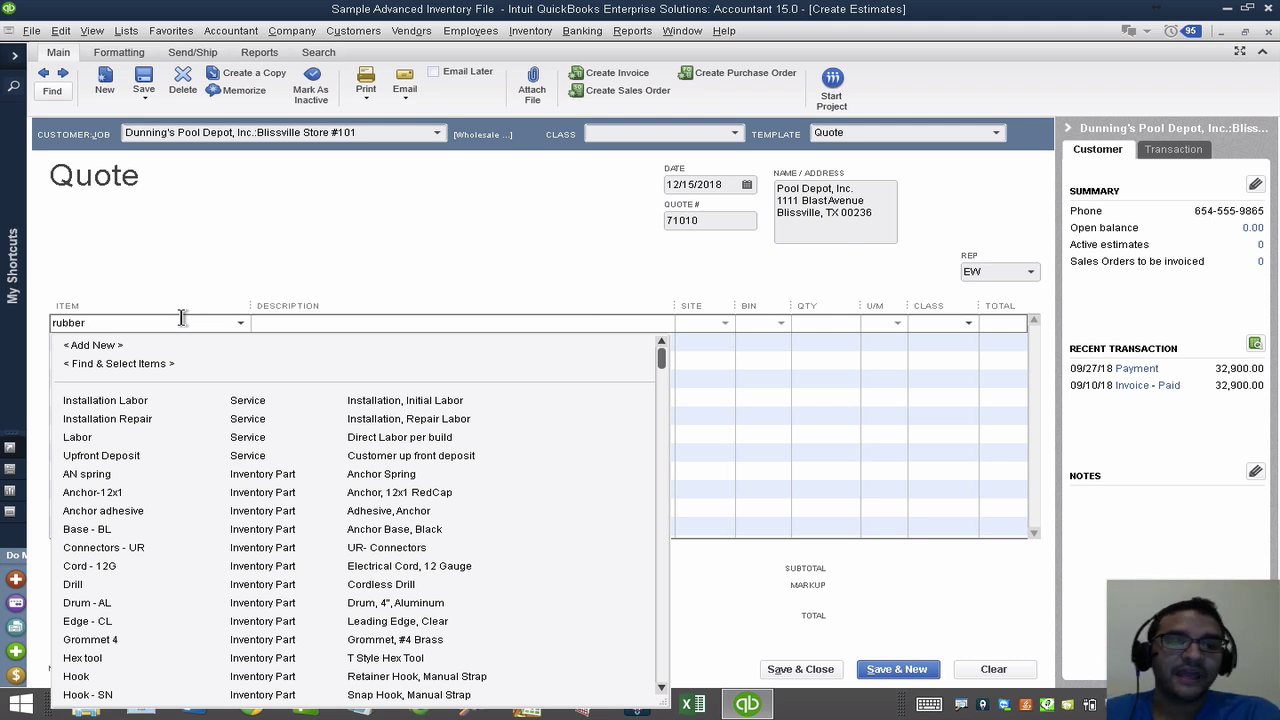
pyautogui.moveTo(167, 321); pyautogui.dragTo(28, 324)
# Step: Search Find & Select Items for 'rubber' and add Washer - RU to the quote at 4.20
pyautogui.press('BackSpace')
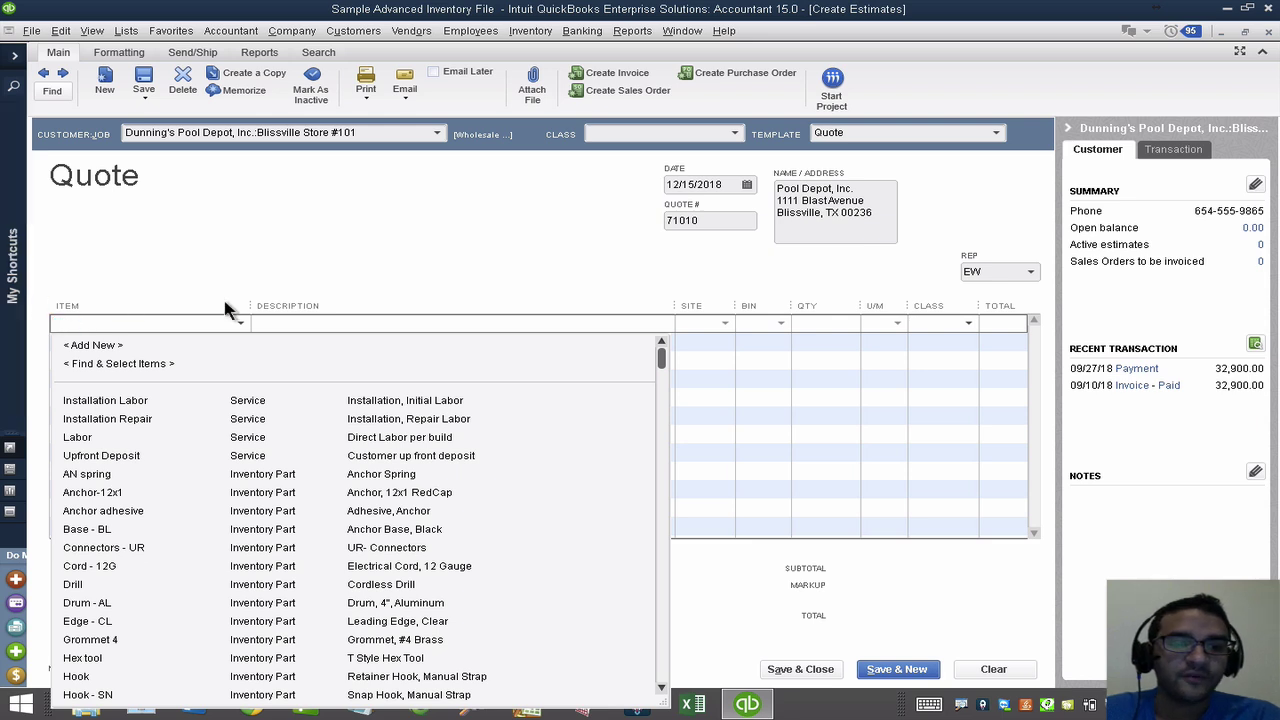
pyautogui.click(141, 368)
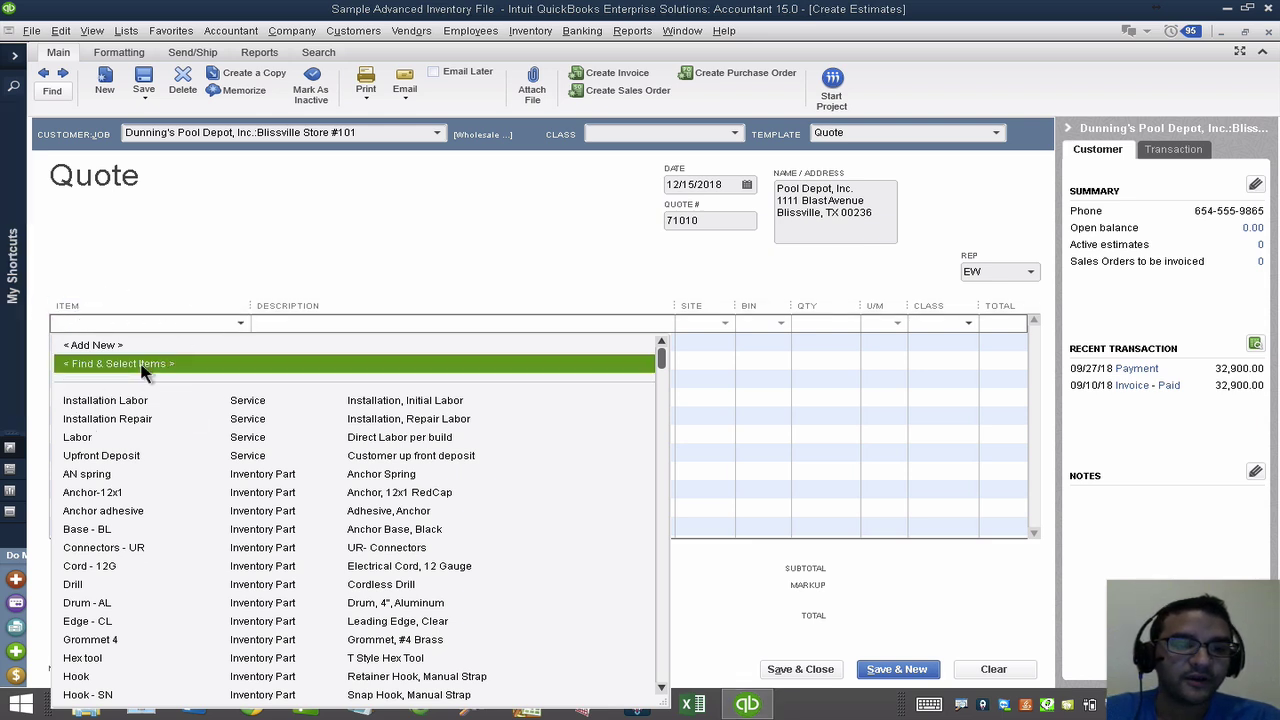
pyautogui.click(206, 372)
pyautogui.click(207, 372)
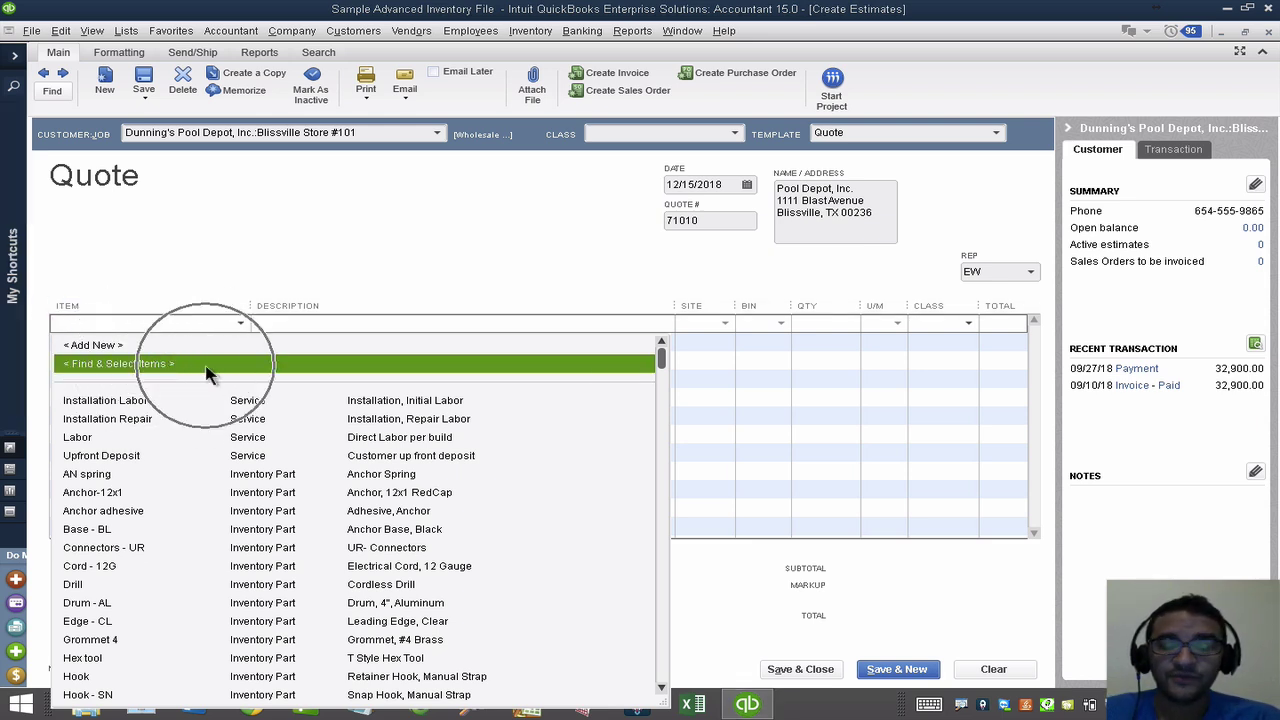
pyautogui.click(207, 372)
pyautogui.click(207, 372)
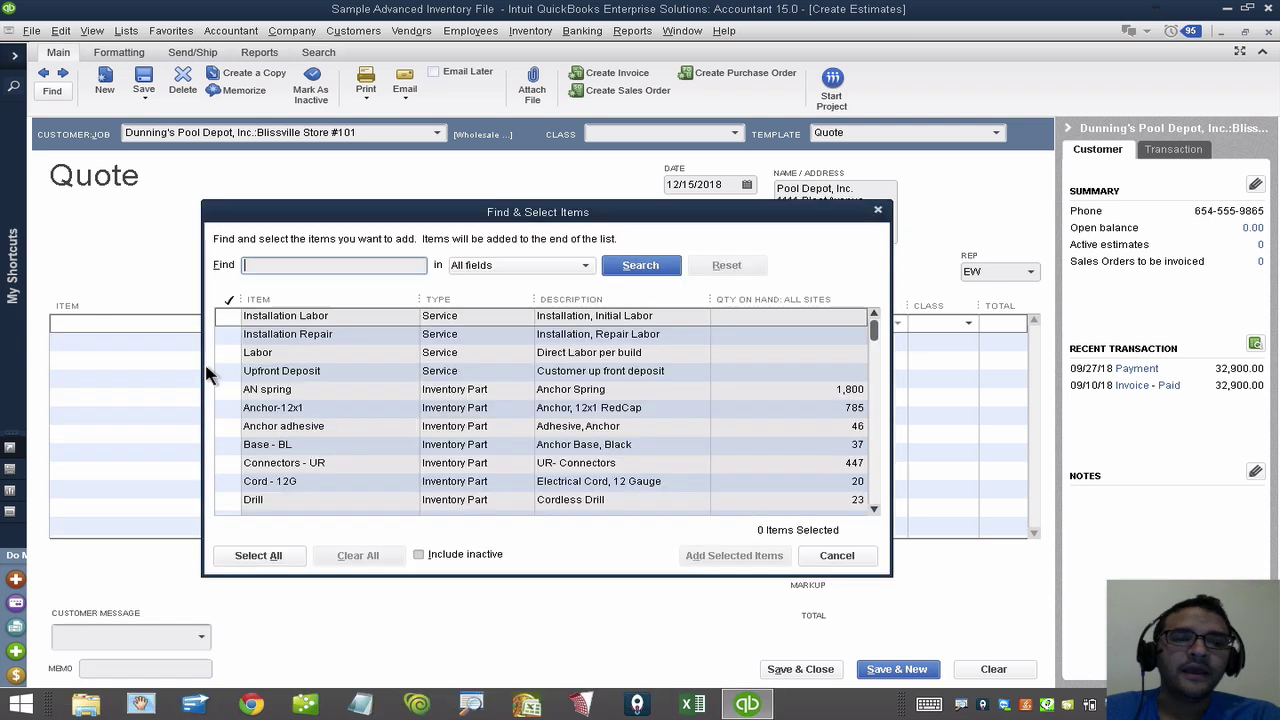
pyautogui.write('rubber')
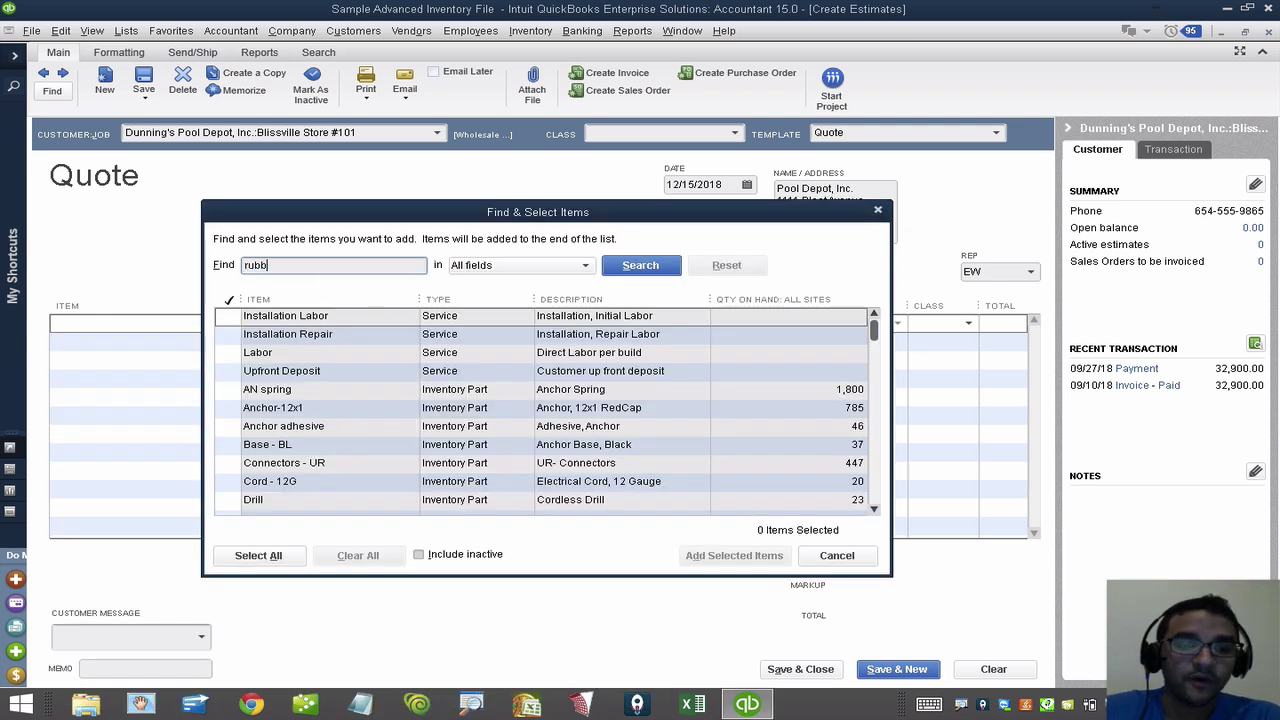
pyautogui.click(645, 268)
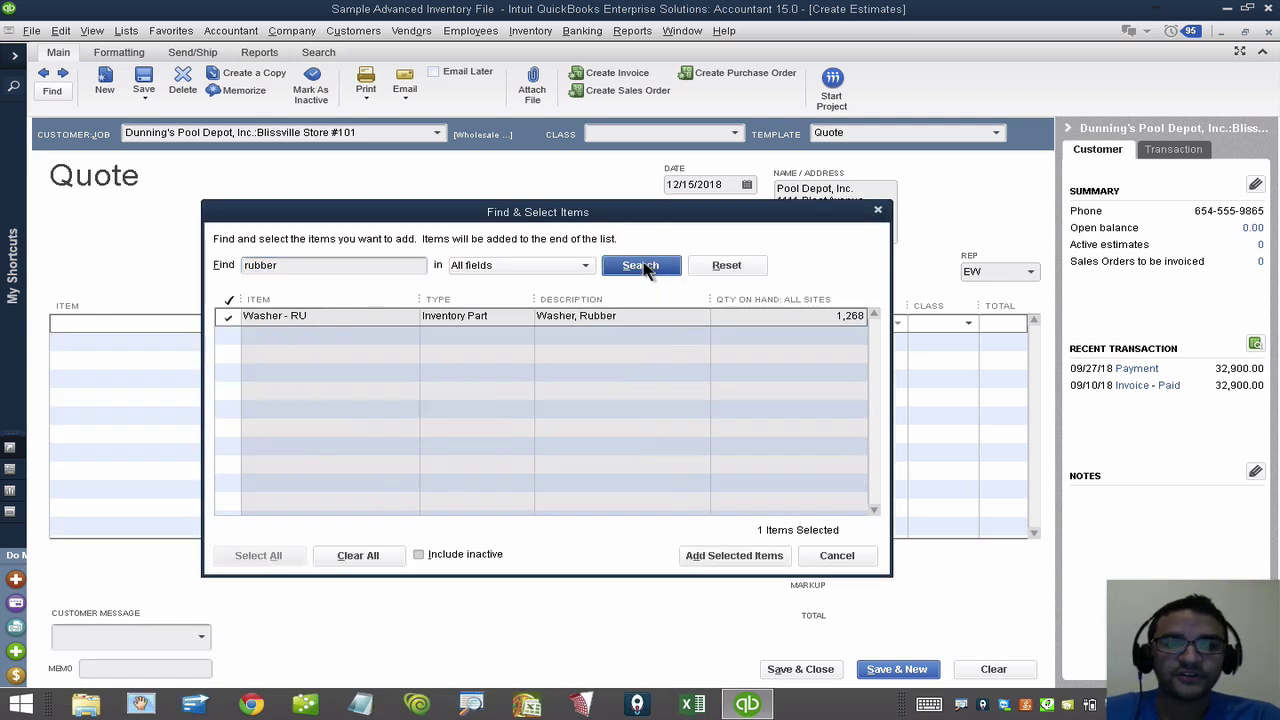
pyautogui.click(734, 556)
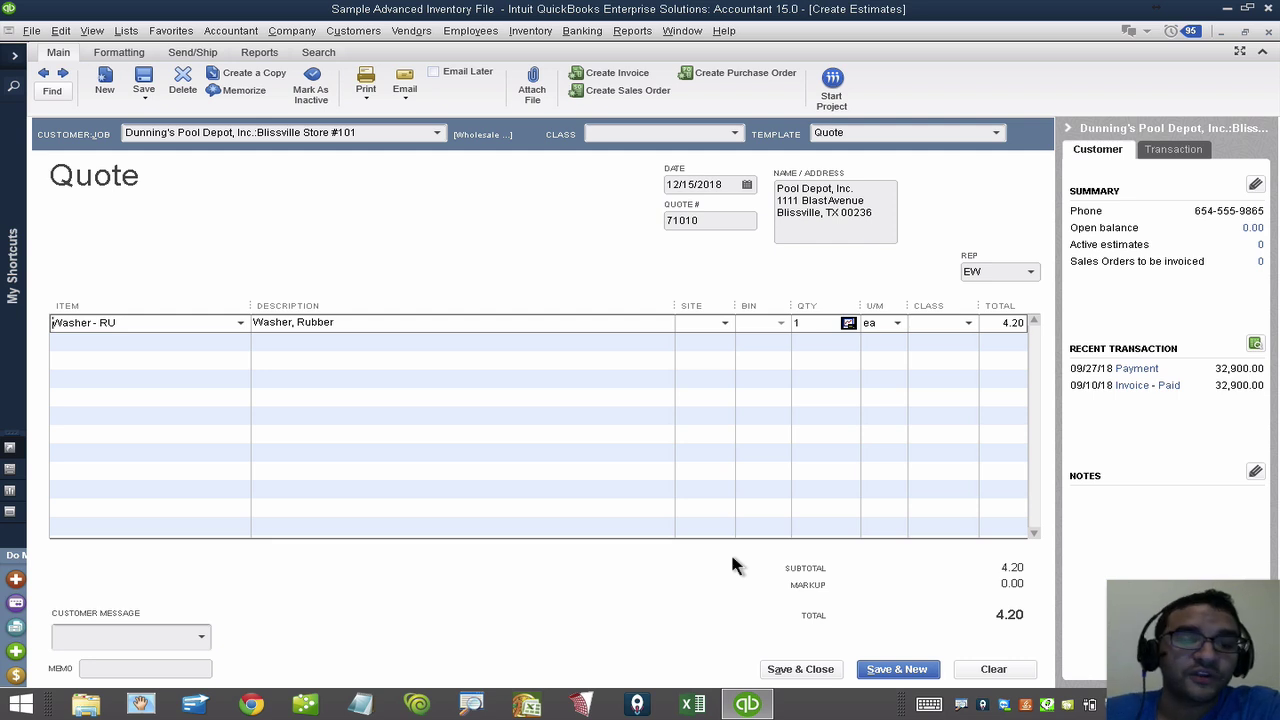
# Step: Clear the quote and decline sorting its lines
pyautogui.click(990, 665)
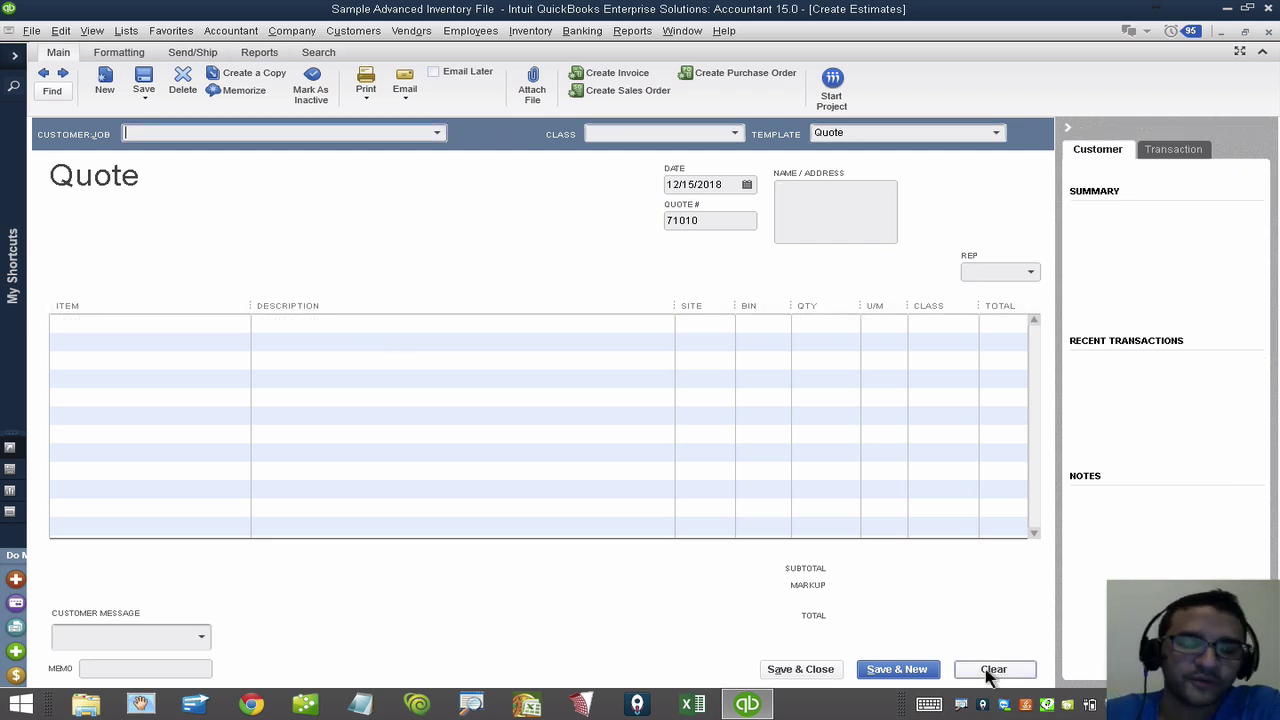
pyautogui.click(241, 322)
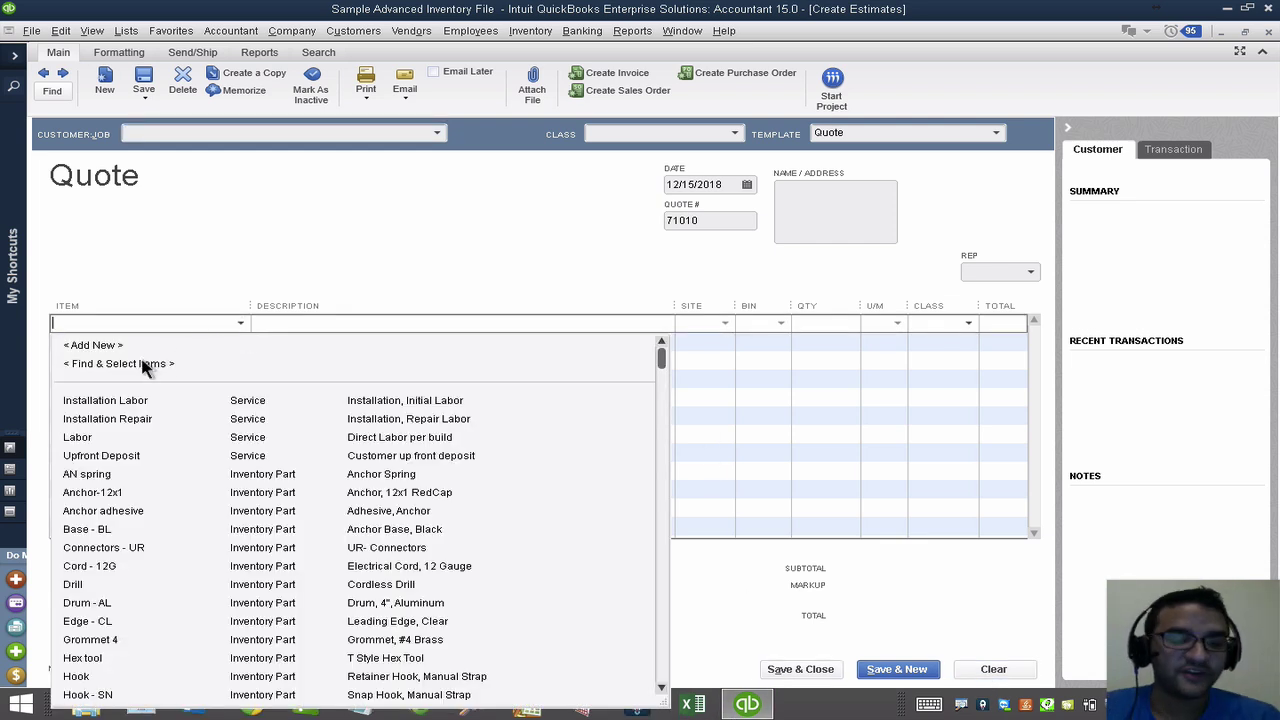
pyautogui.click(146, 302)
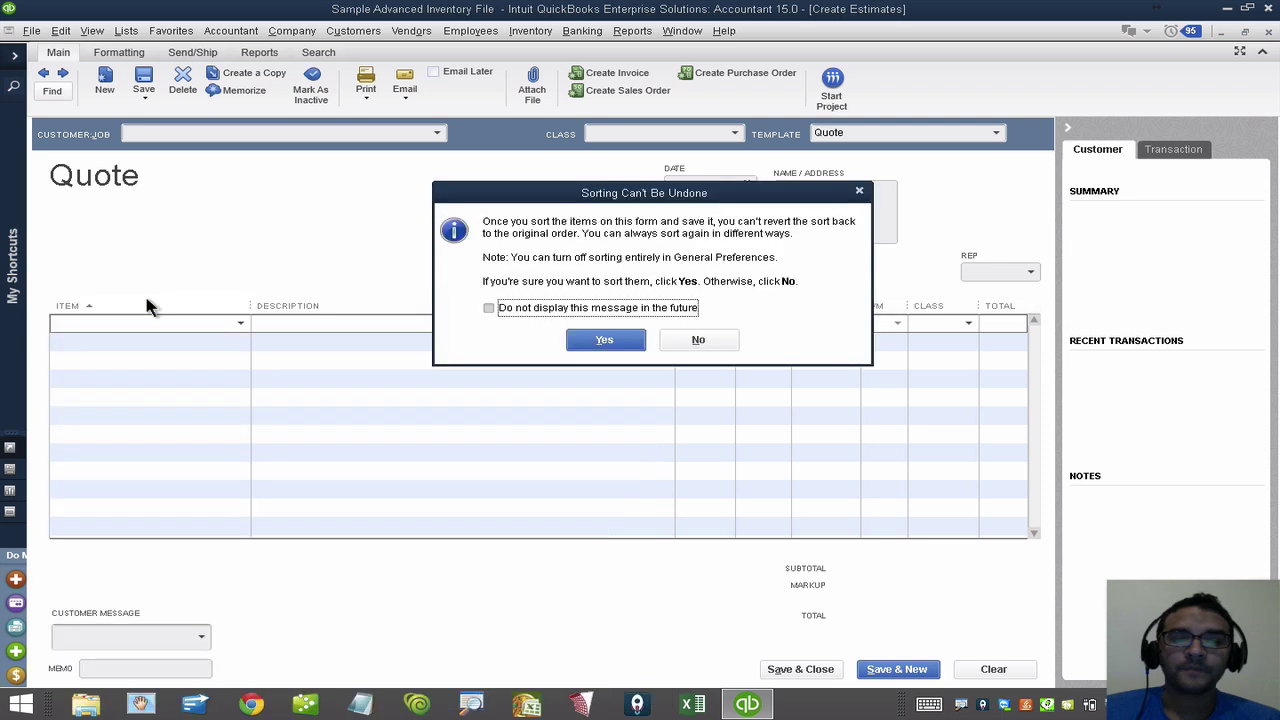
pyautogui.click(708, 342)
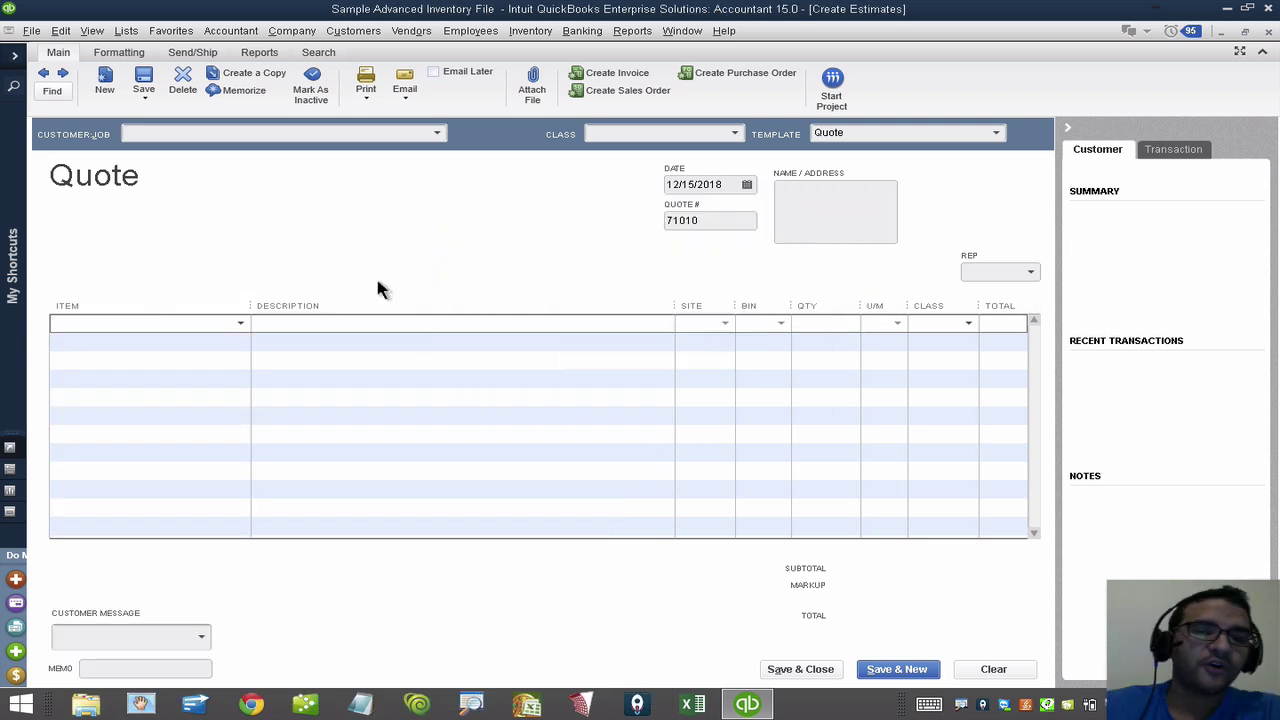
# Step: Bring up the full Item List with Ctrl+L and step through its rows
pyautogui.hotkey('ctrl', 'l')
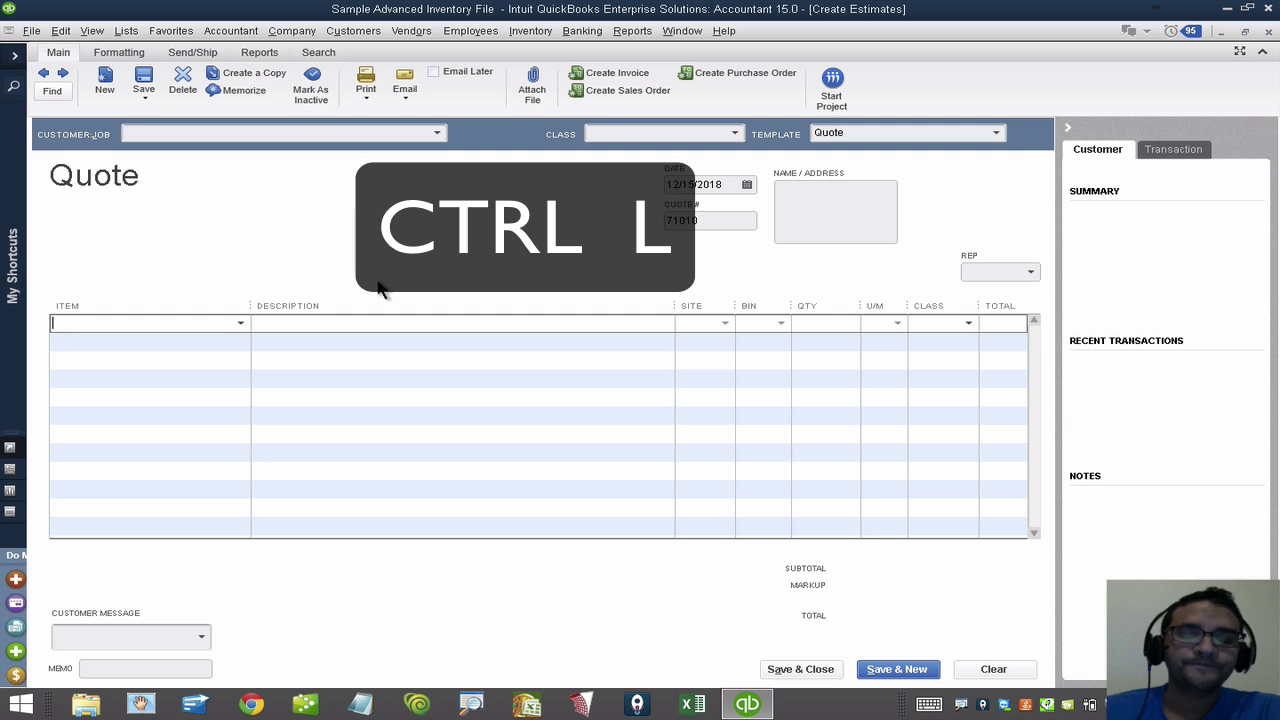
pyautogui.click(170, 342)
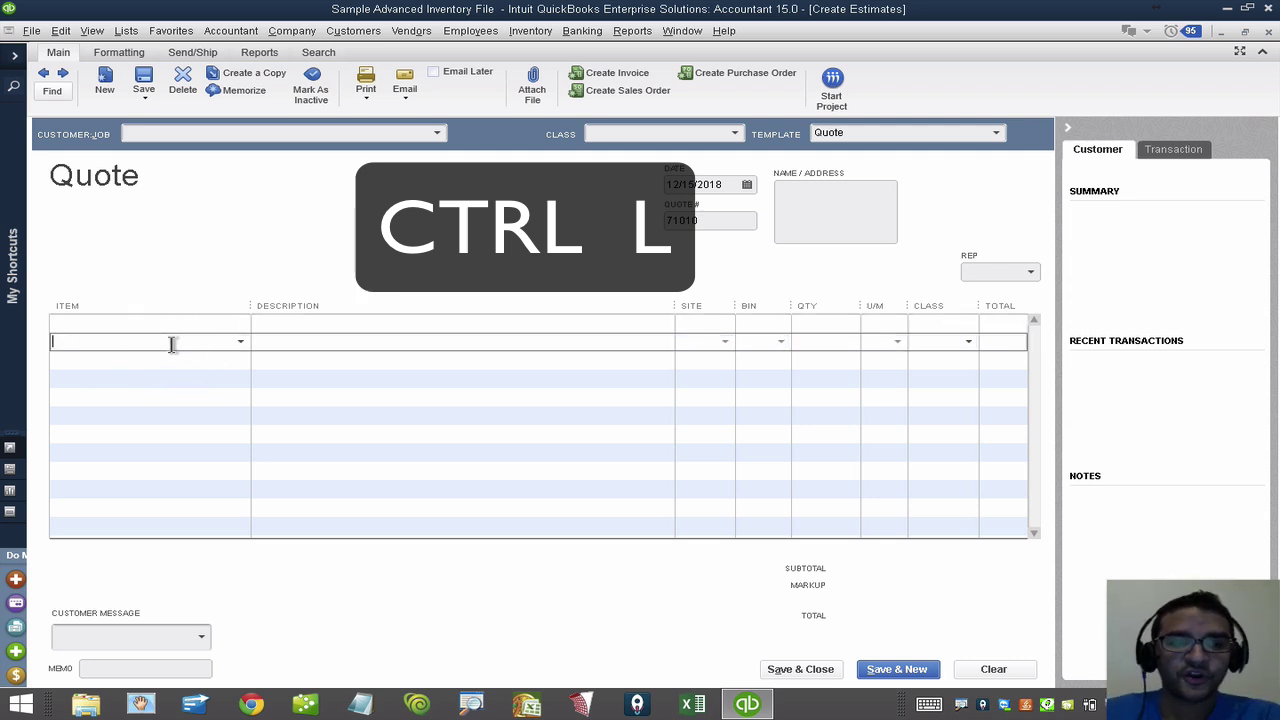
pyautogui.click(170, 362)
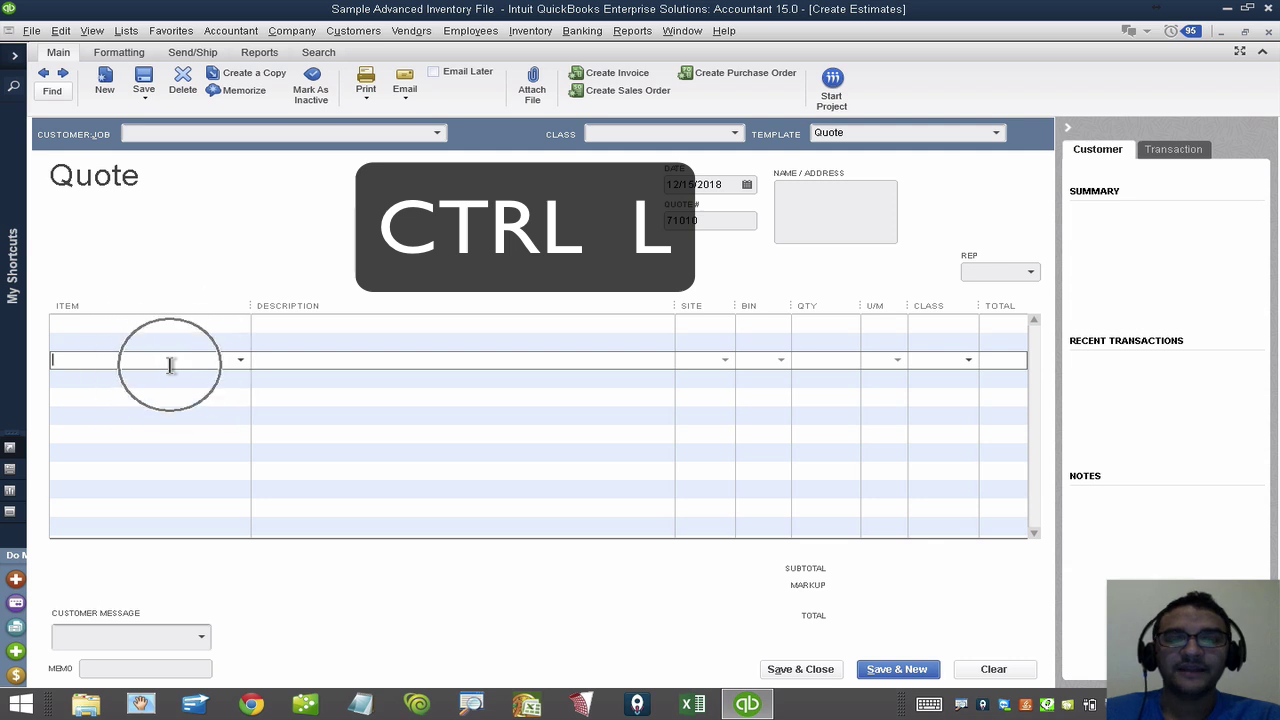
pyautogui.click(169, 375)
pyautogui.click(166, 375)
pyautogui.click(163, 361)
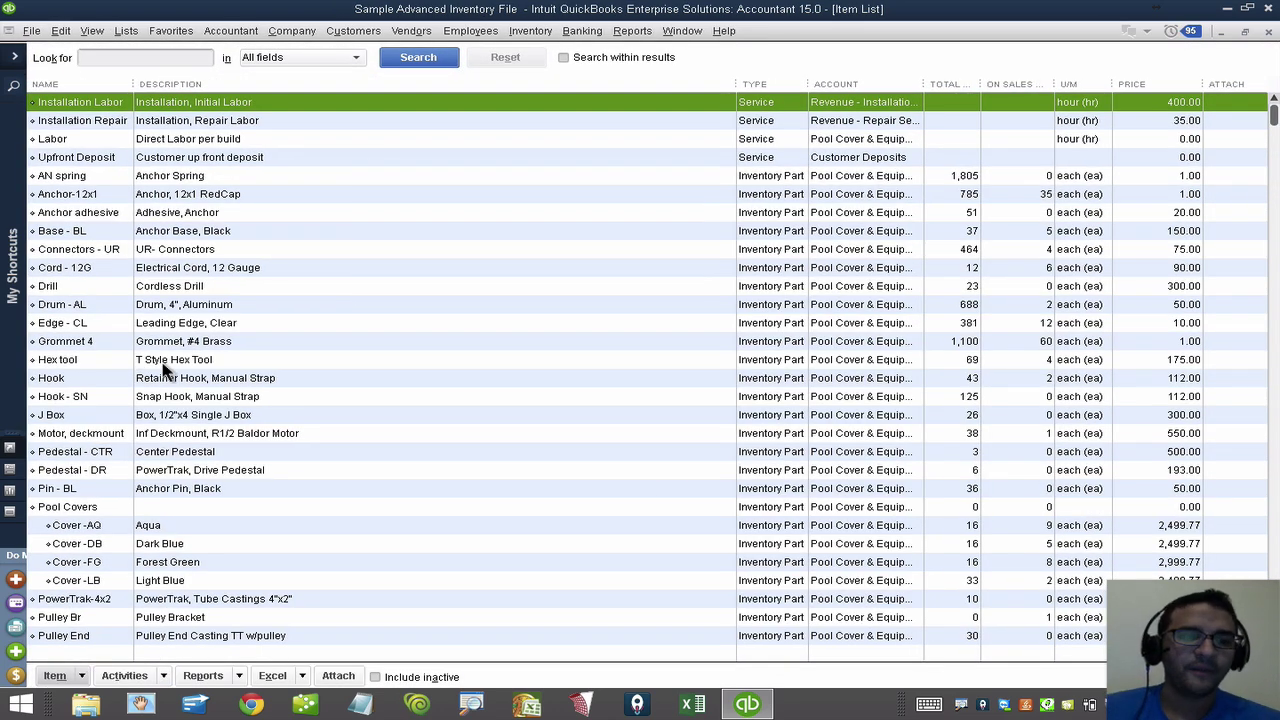
# Step: Search the Item List's Look for box for 'rubber', leaving only Washer - RU
pyautogui.scroll(-6, 289, 320)
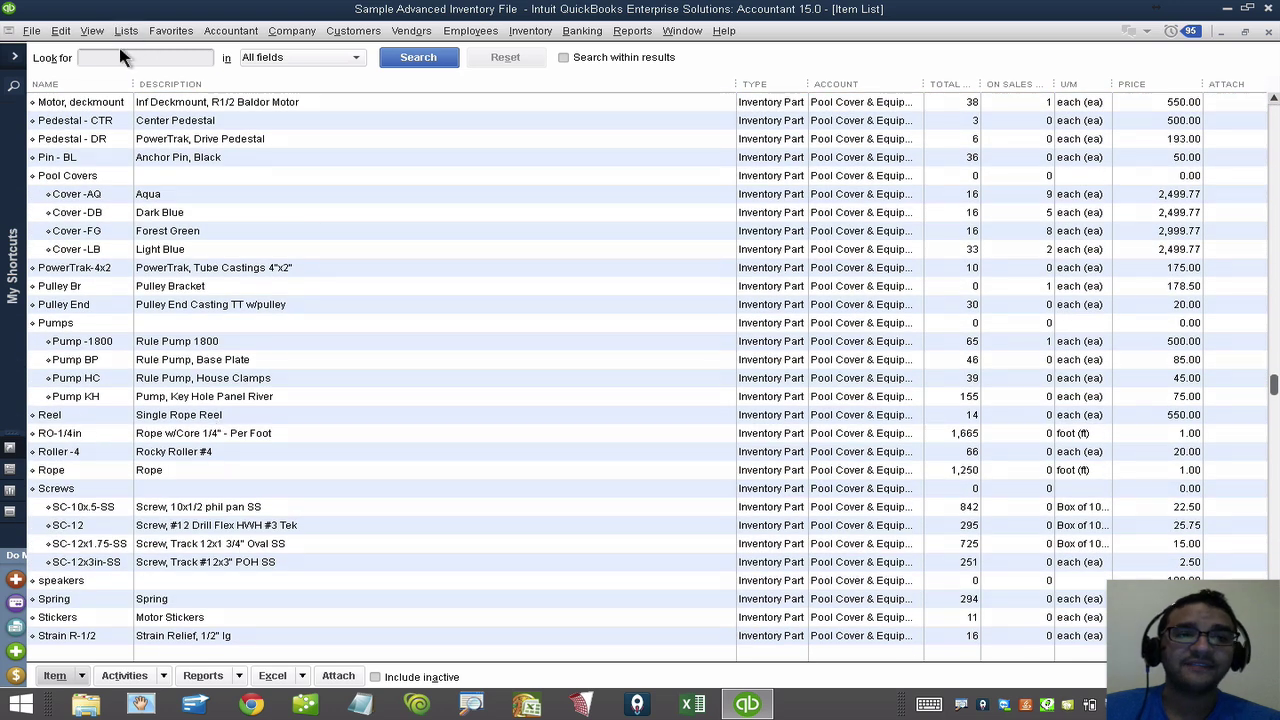
pyautogui.click(110, 57)
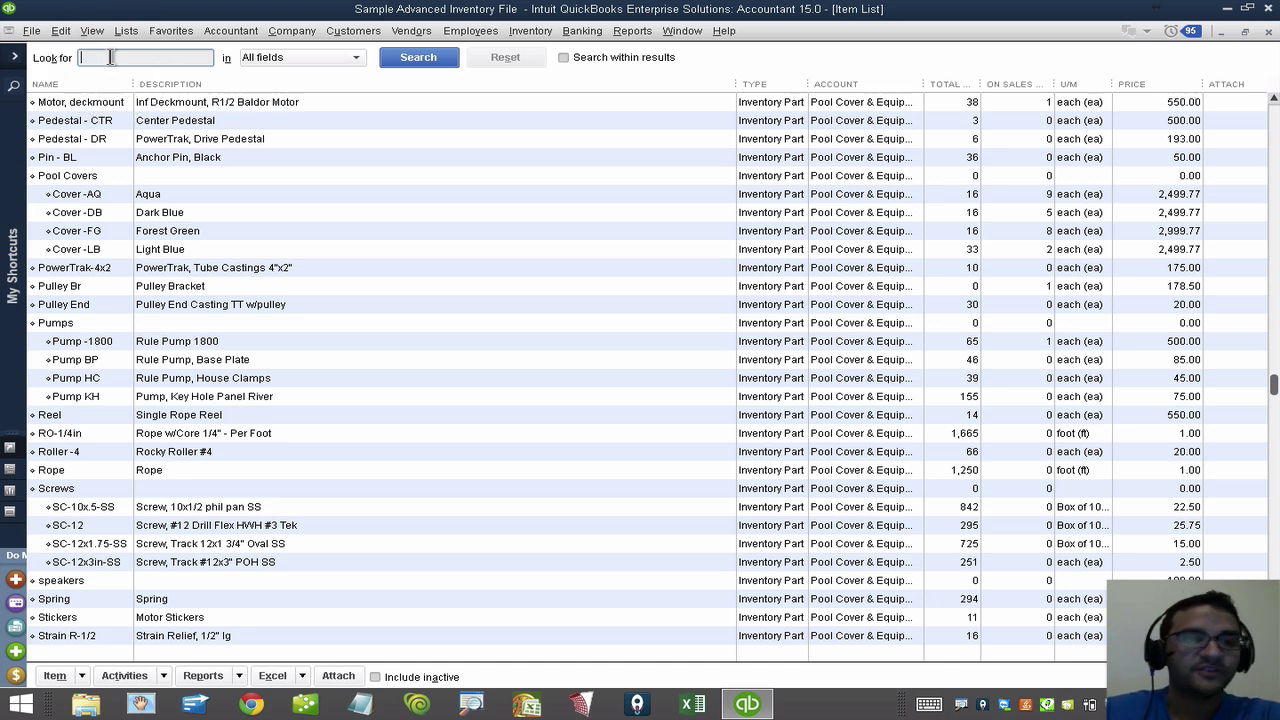
pyautogui.write('rubber')
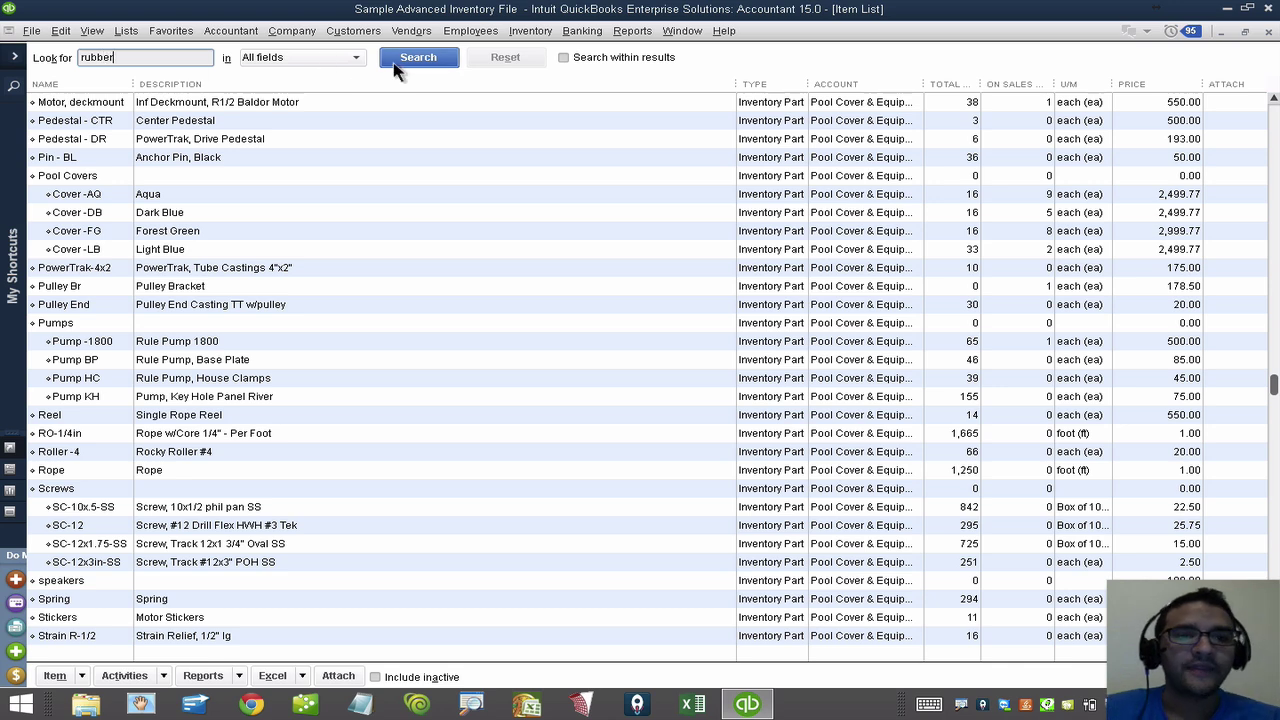
pyautogui.click(405, 62)
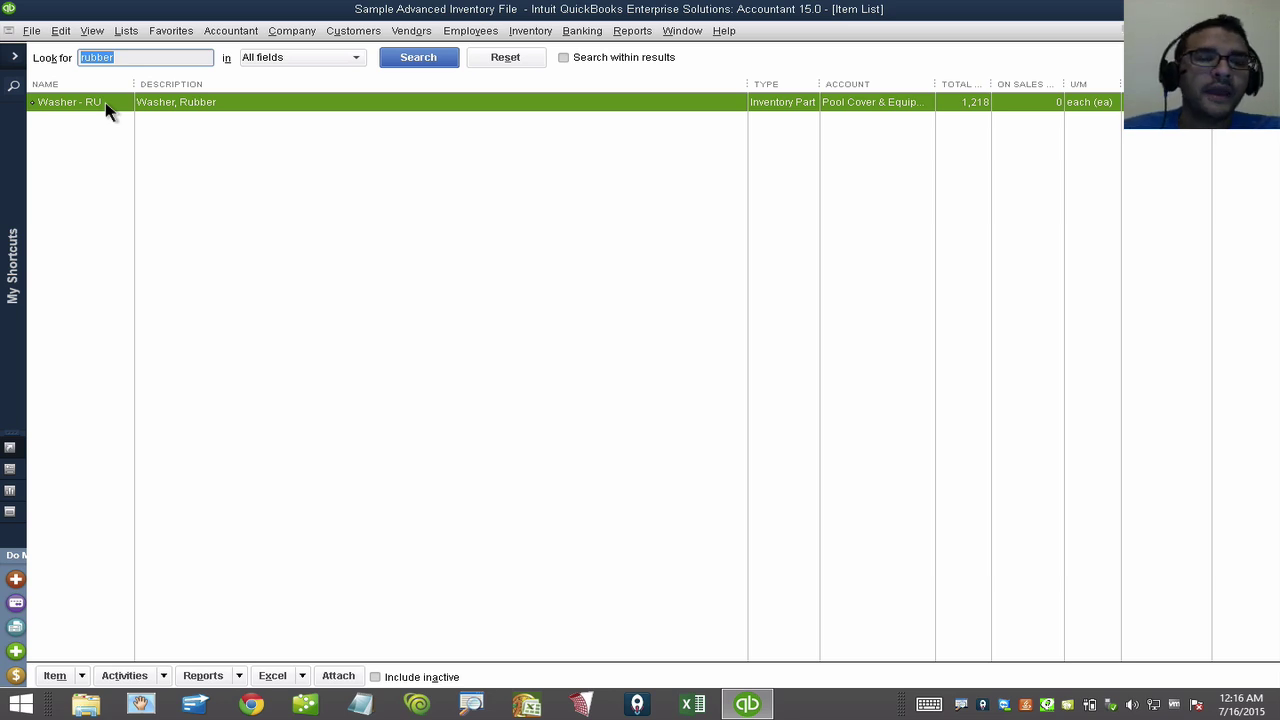
# Step: Look through the right-click, Edit, Activities and Item menus for Washer - RU
pyautogui.rightClick(108, 110)
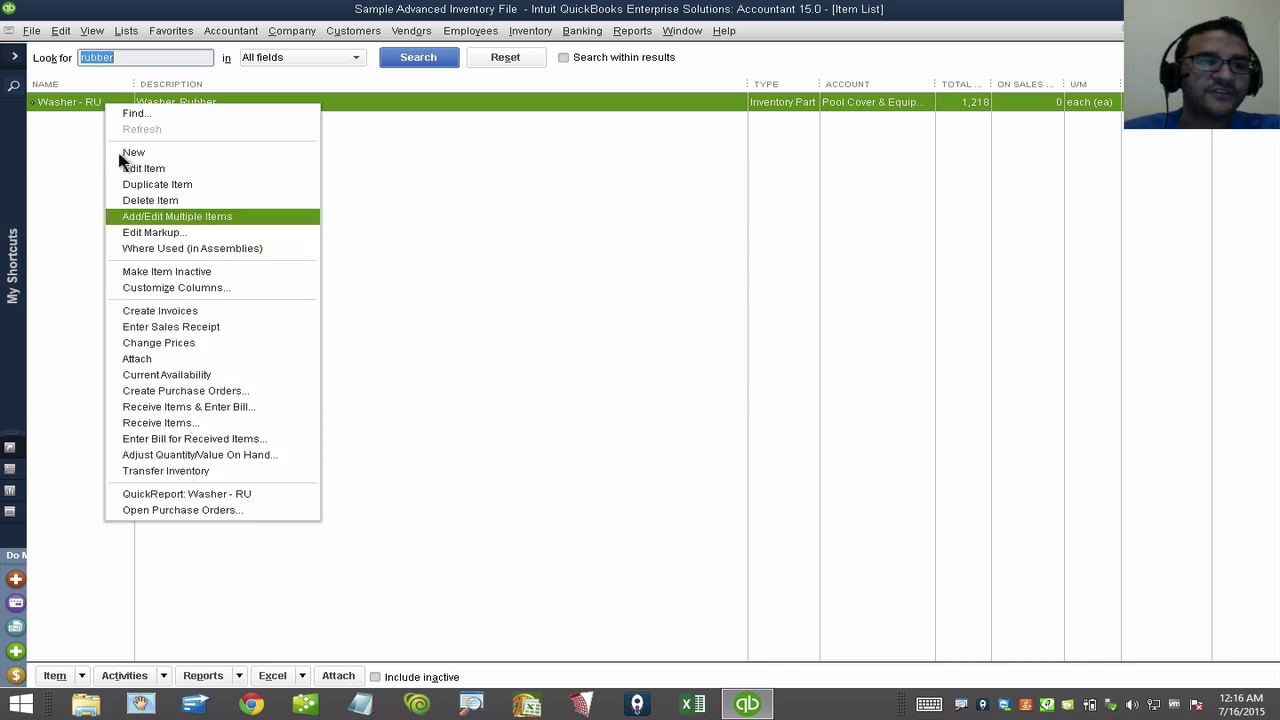
pyautogui.click(61, 30)
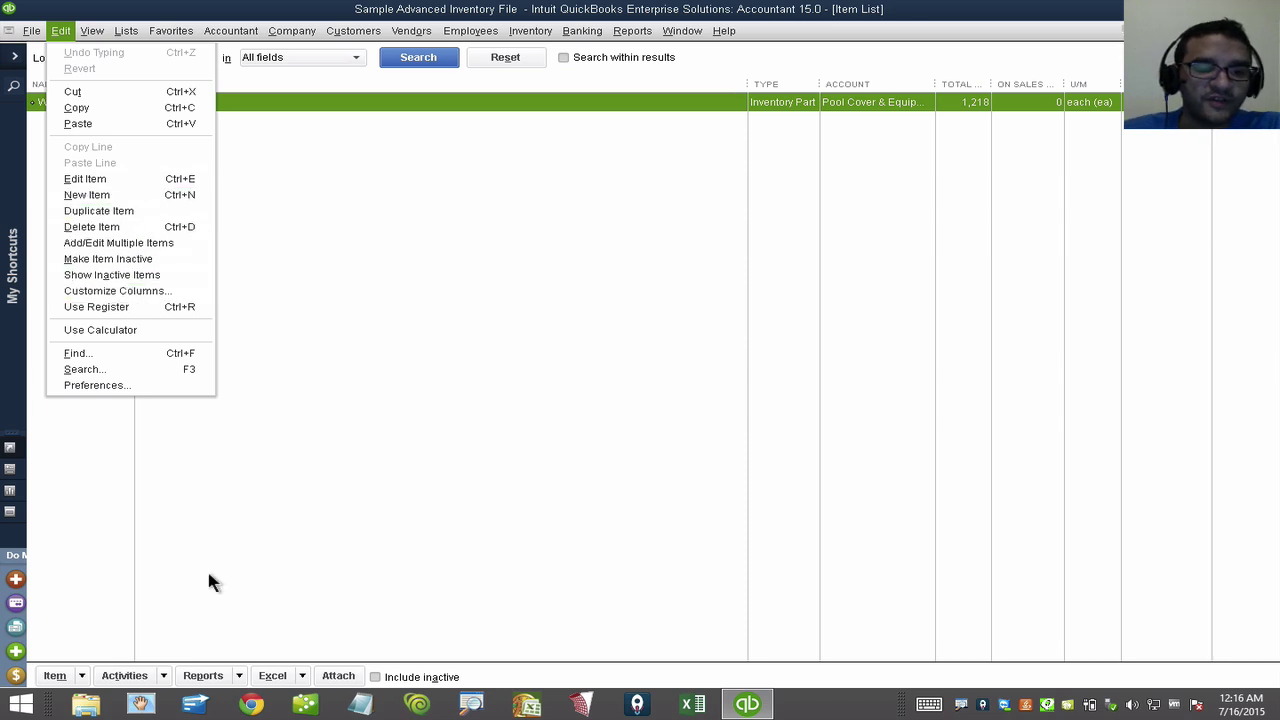
pyautogui.click(164, 676)
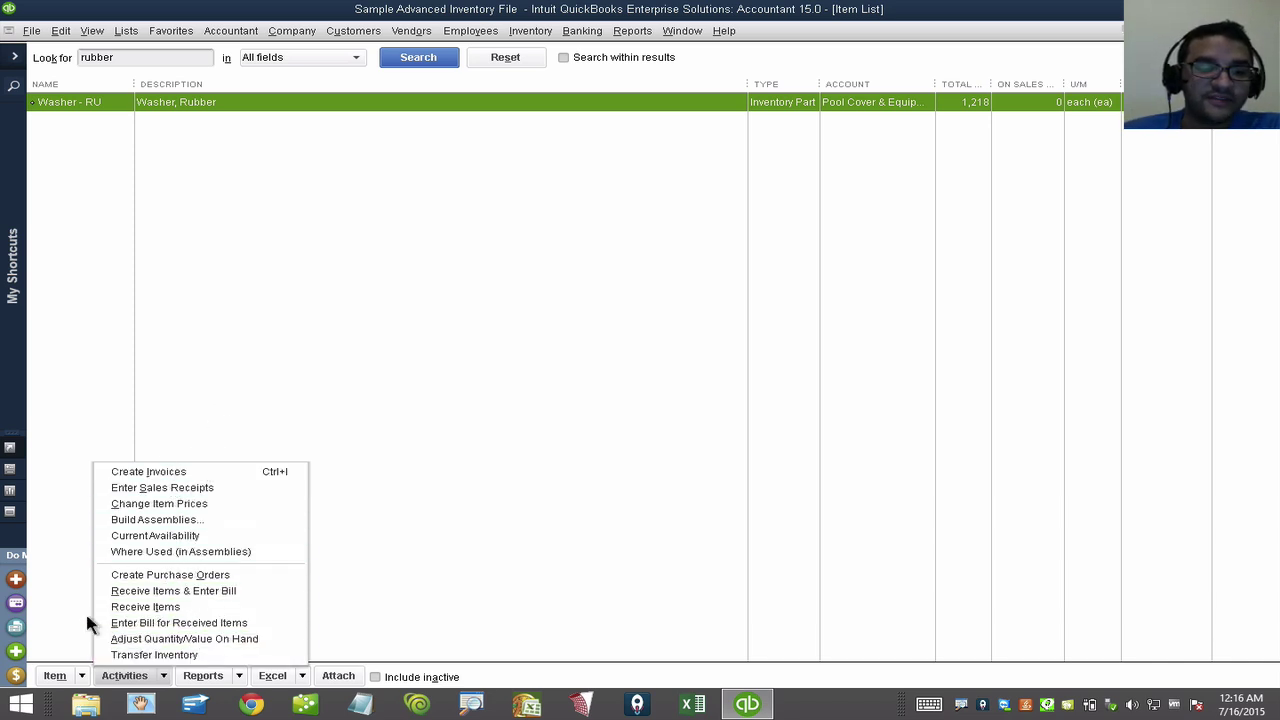
pyautogui.click(82, 676)
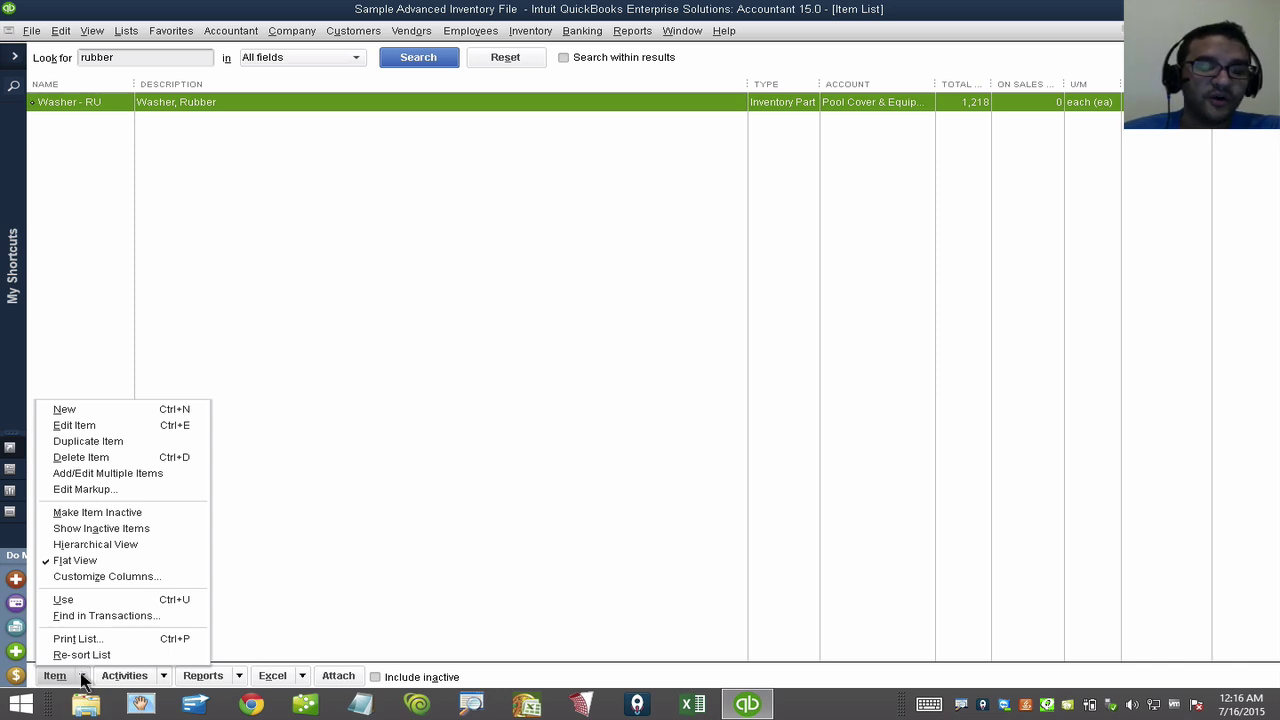
pyautogui.click(82, 677)
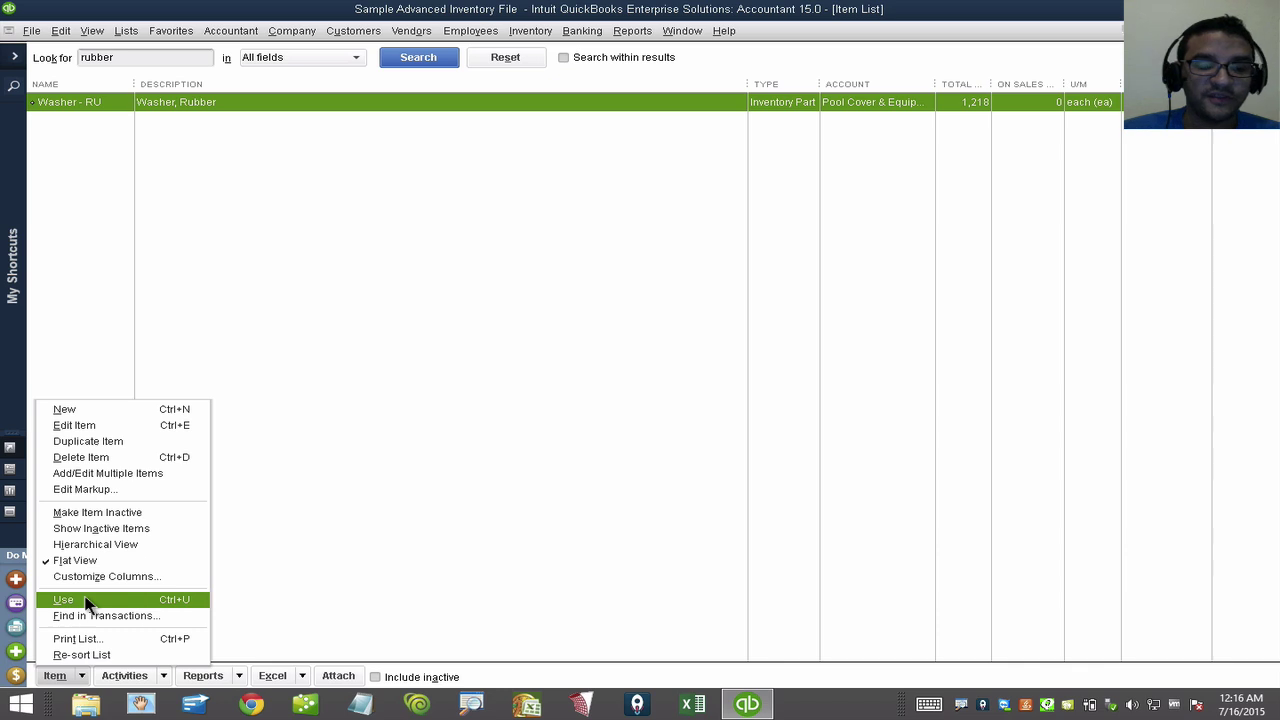
pyautogui.click(127, 576)
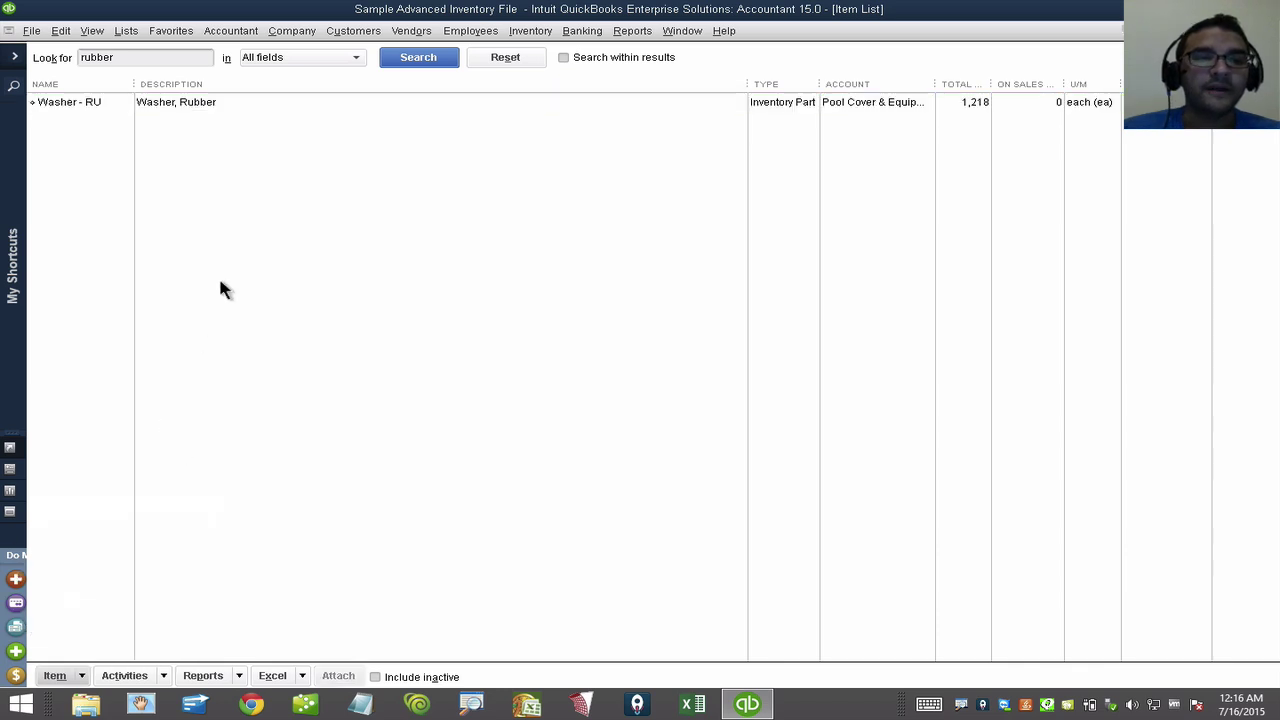
# Step: Send Washer - RU to a new quote with Item > Use (Ctrl+U)
pyautogui.click(82, 676)
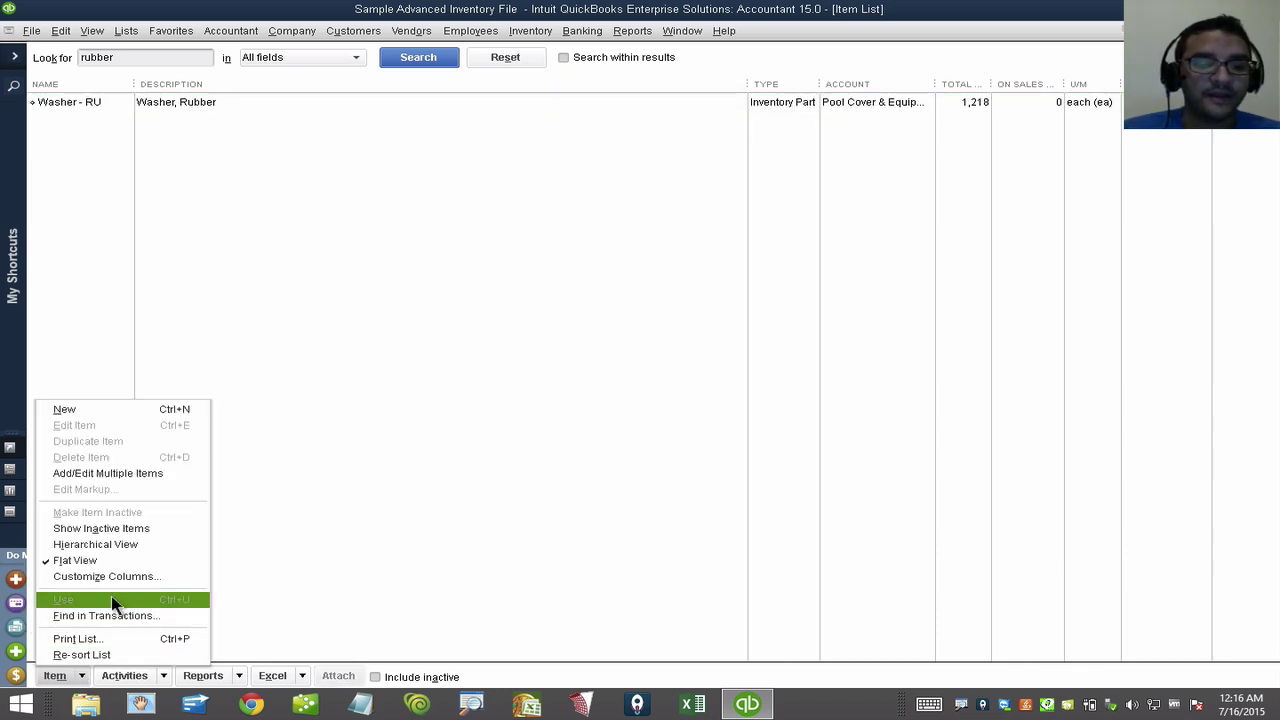
pyautogui.click(194, 280)
pyautogui.hotkey('ctrl', 'u')
pyautogui.click(180, 102)
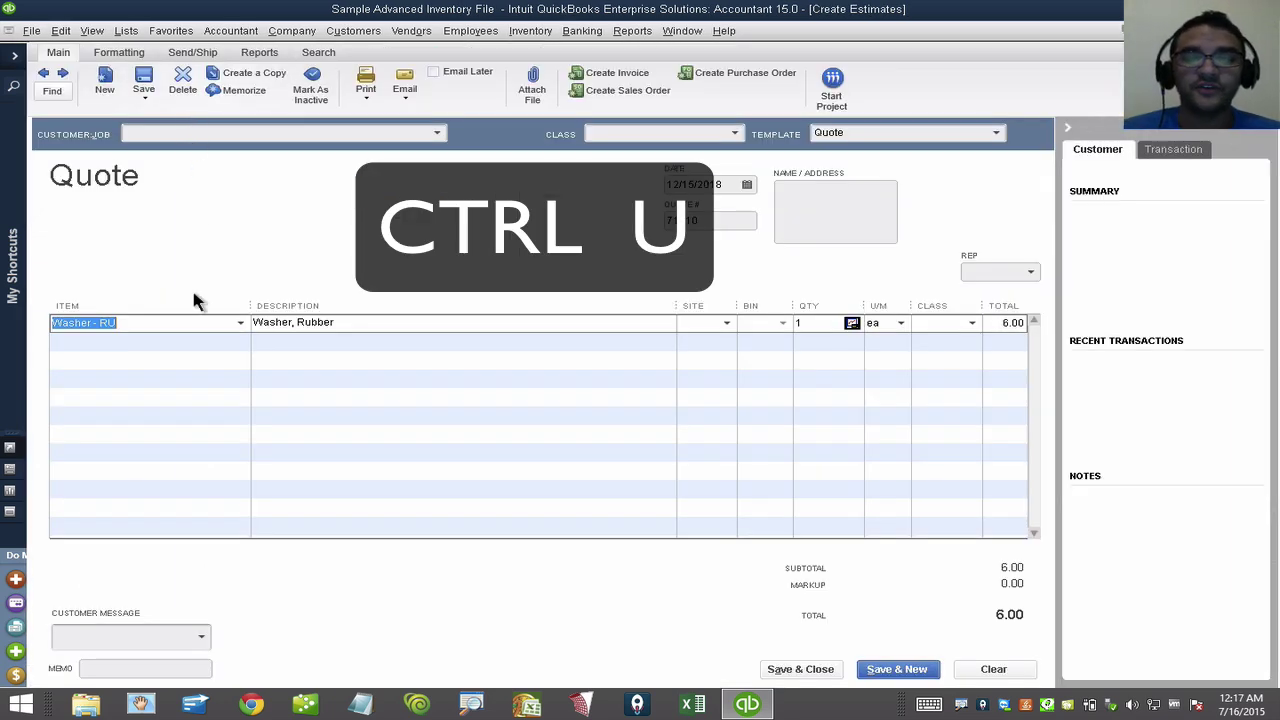
# Step: Commit the Washer - RU line, then try 'Stra' on the second line and clear it
pyautogui.click(171, 347)
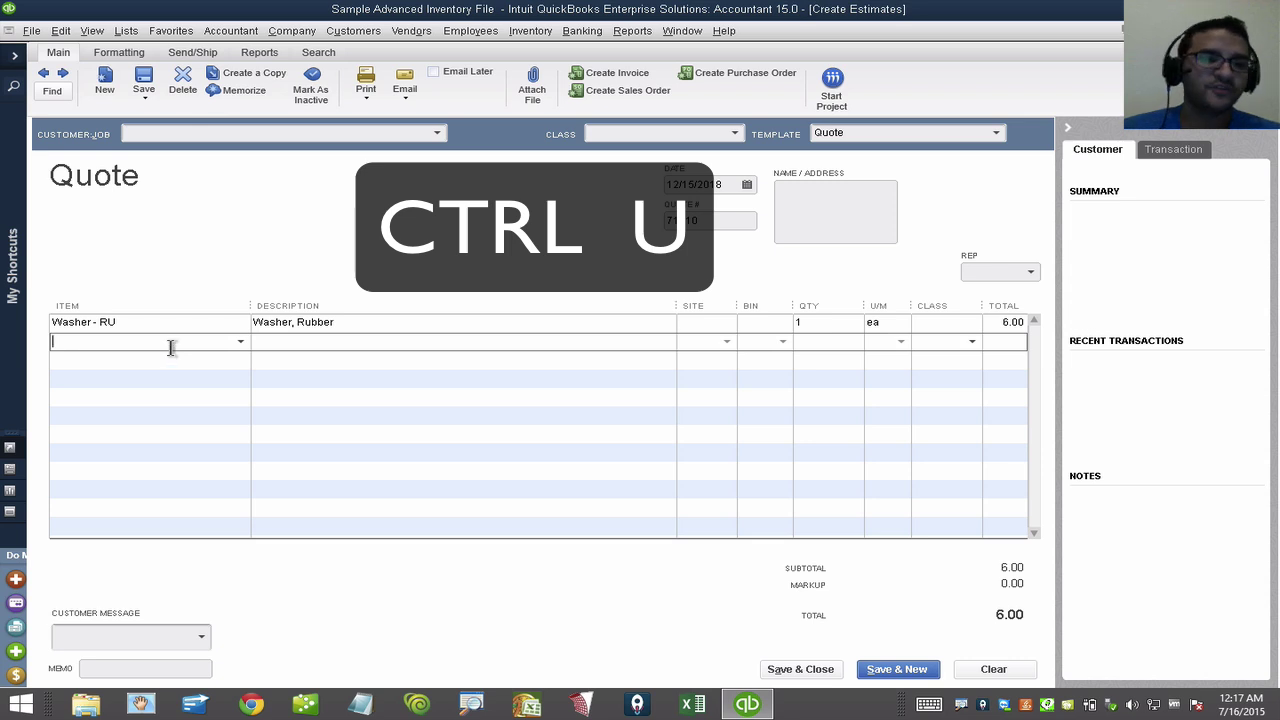
pyautogui.click(240, 341)
pyautogui.scroll(-3, 275, 541)
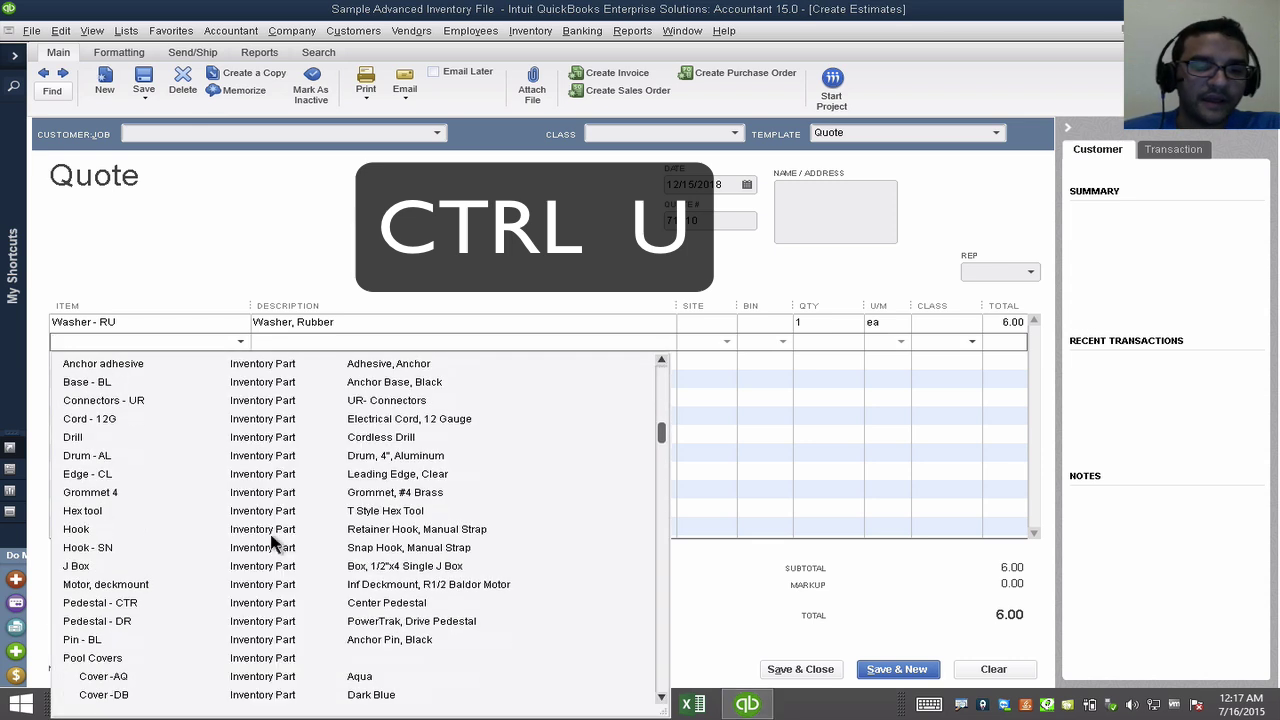
pyautogui.scroll(-1, 275, 541)
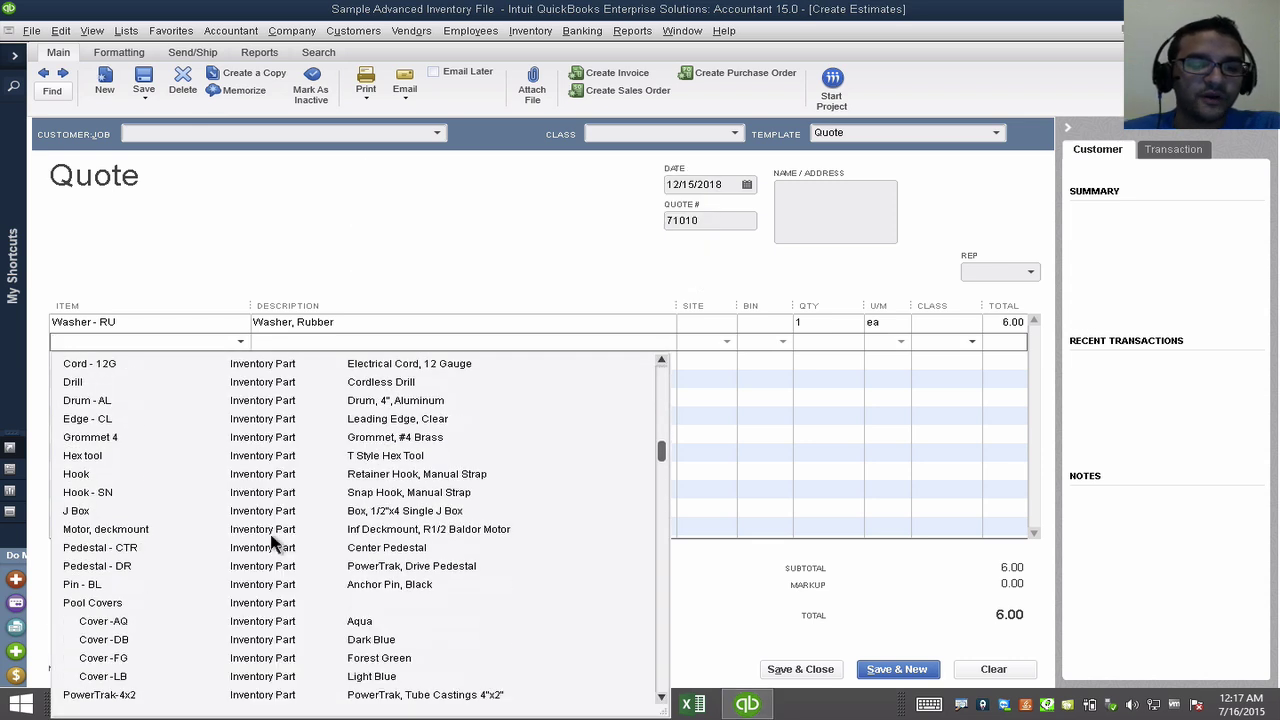
pyautogui.click(97, 341)
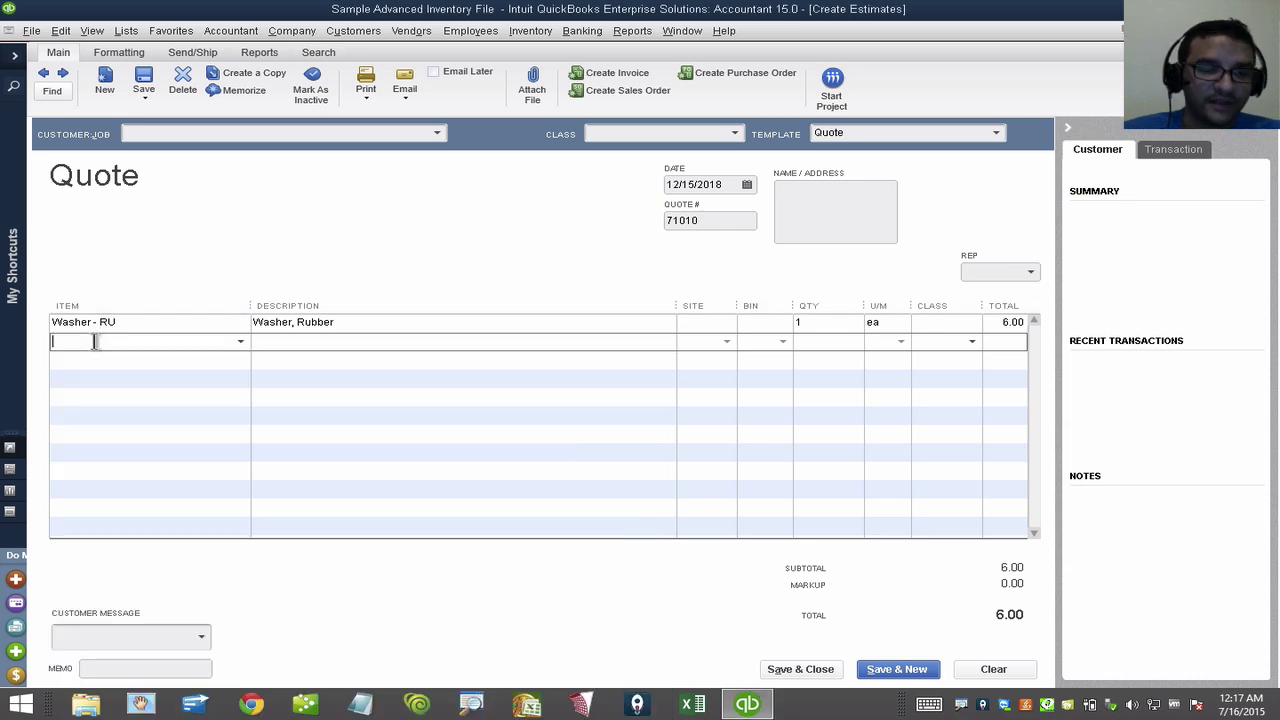
pyautogui.write('Stra')
pyautogui.press('BackSpace')
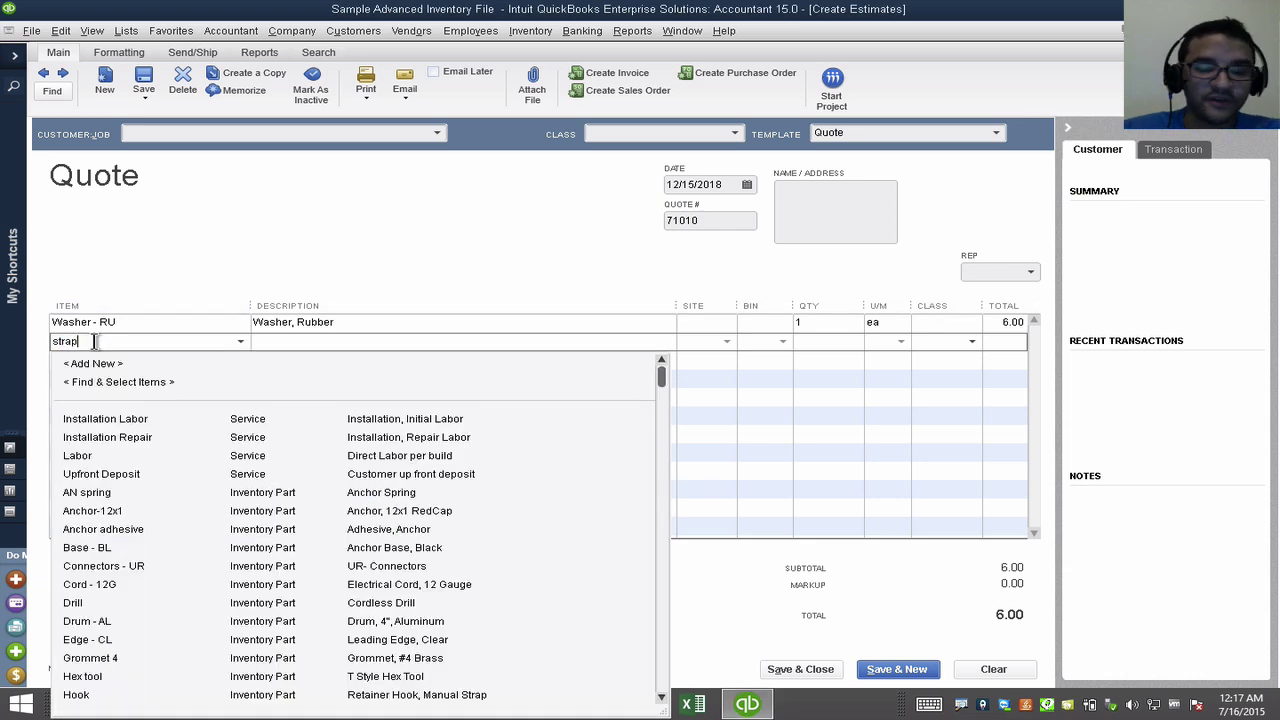
pyautogui.press('BackSpace')
pyautogui.press('BackSpace')
pyautogui.press('BackSpace')
pyautogui.press('BackSpace')
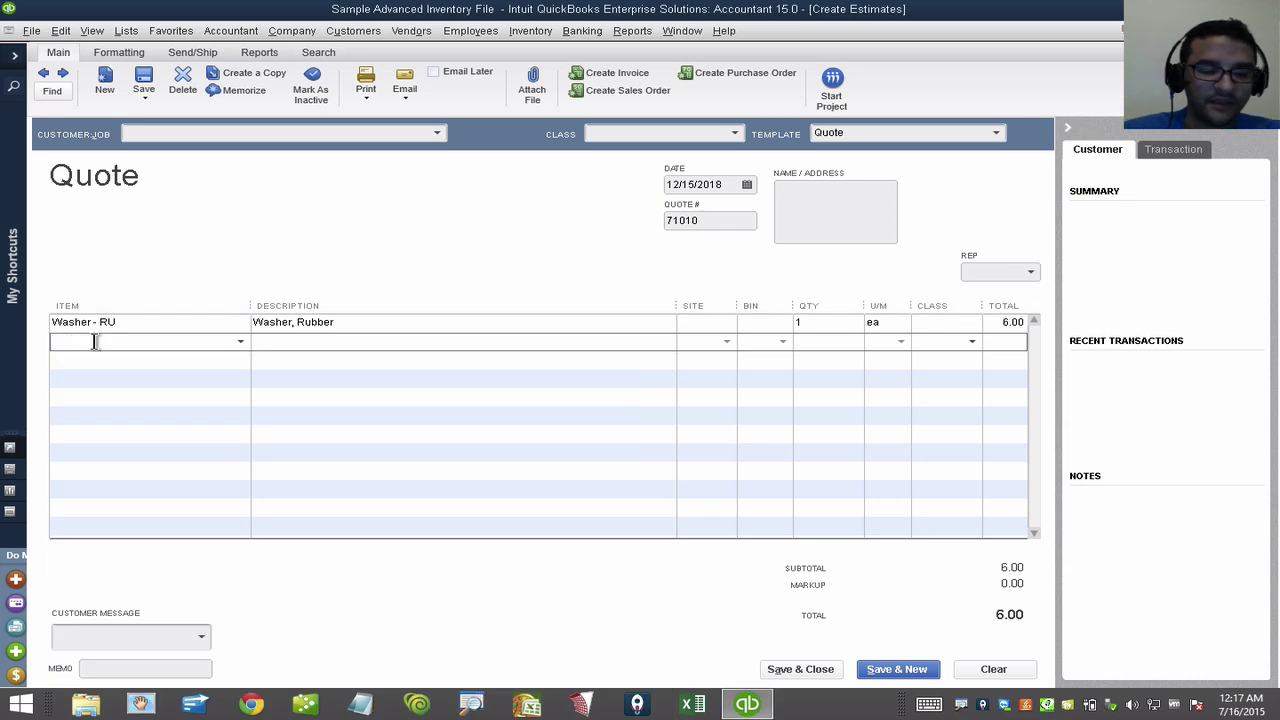
# Step: Search the Item List for 'strap' and add Hook - SN to the quote with Ctrl+U
pyautogui.hotkey('ctrl', 'l')
pyautogui.moveTo(112, 58); pyautogui.dragTo(33, 56)
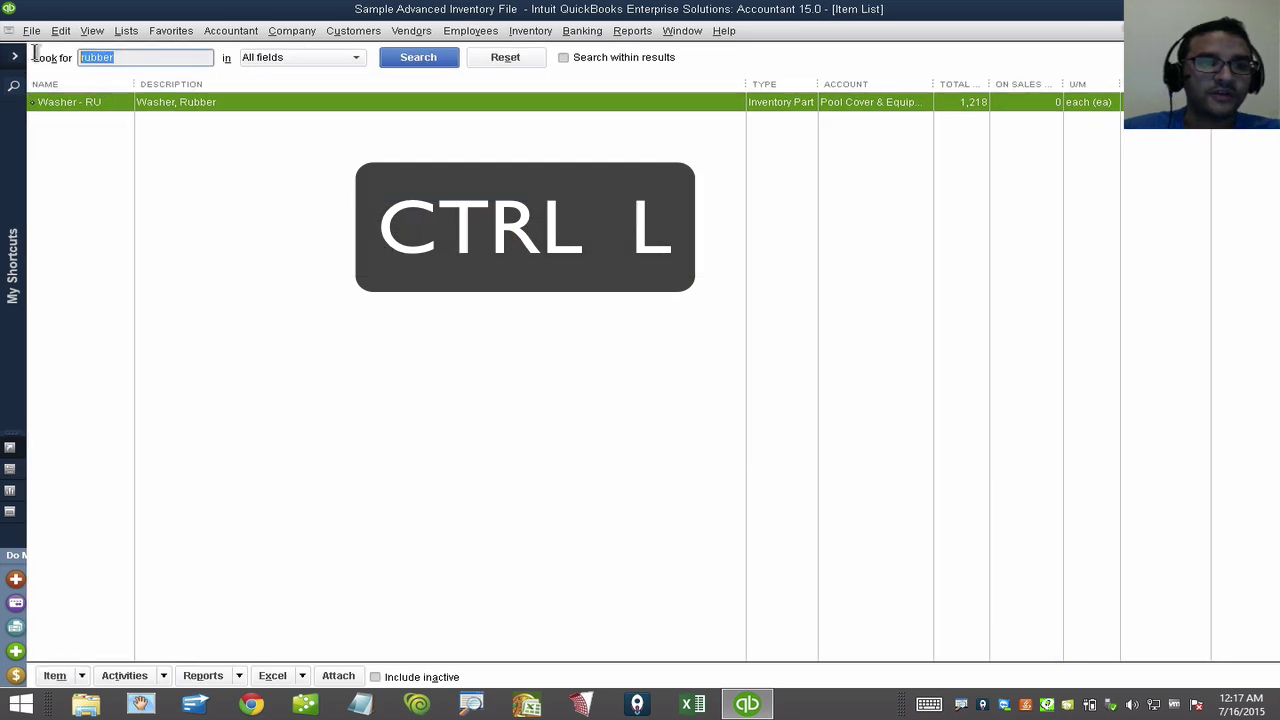
pyautogui.write('str')
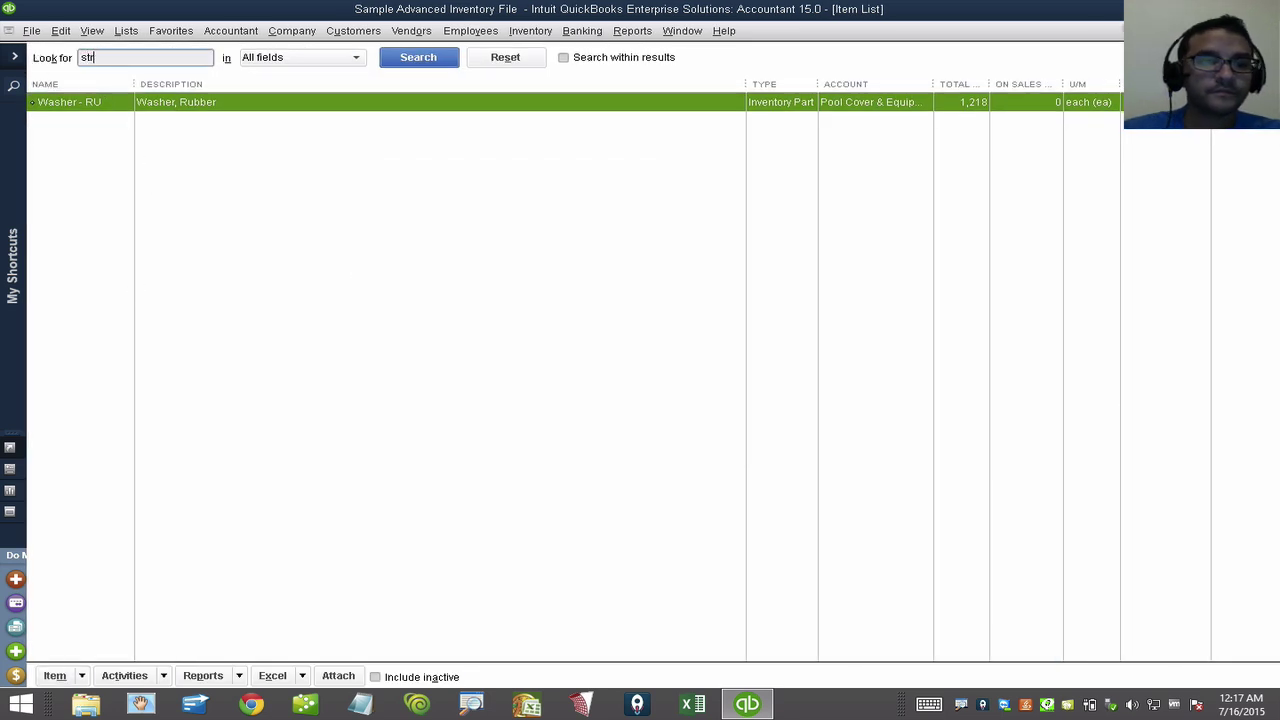
pyautogui.write('ap')
pyautogui.click(388, 59)
pyautogui.click(258, 120)
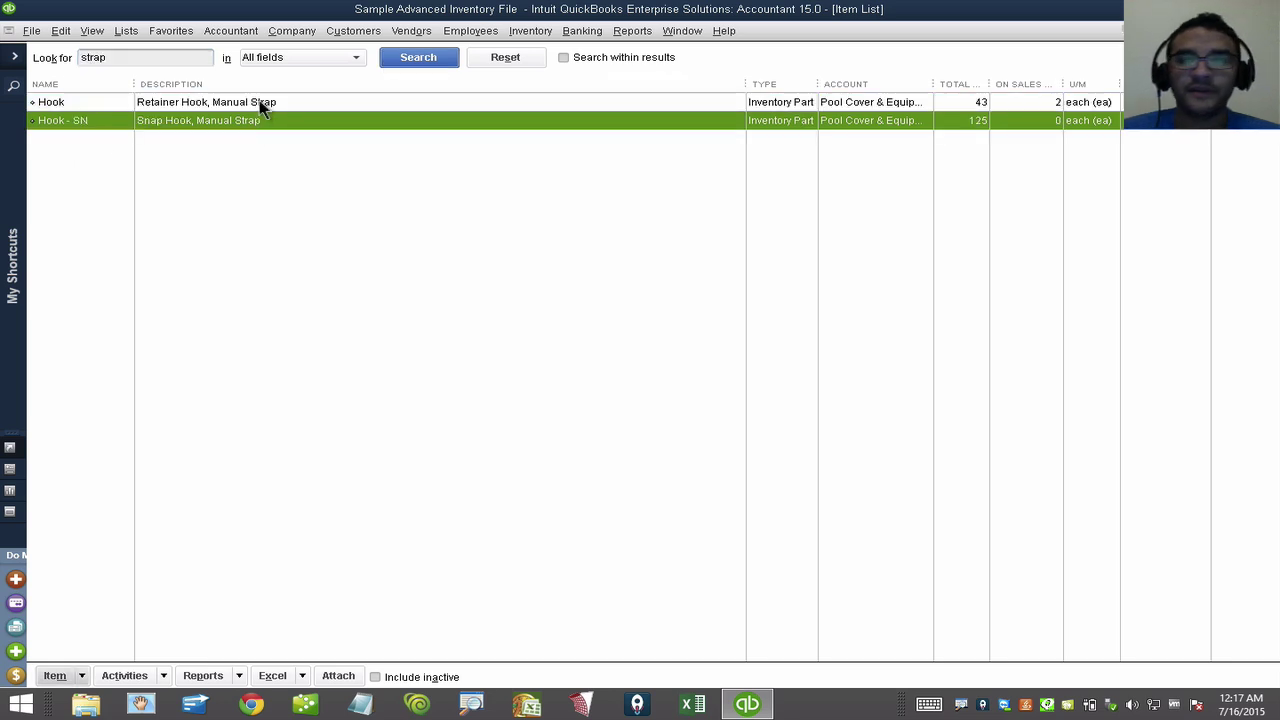
pyautogui.click(76, 108)
pyautogui.click(77, 122)
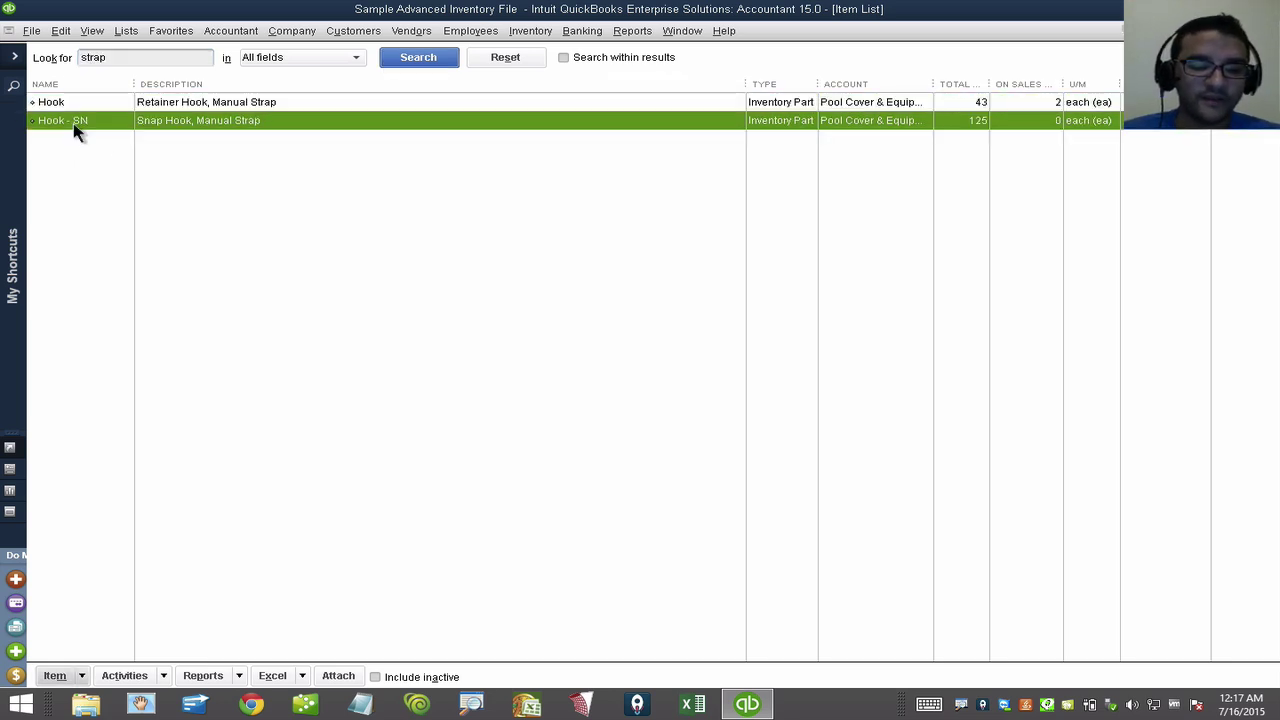
pyautogui.hotkey('ctrl', 'u')
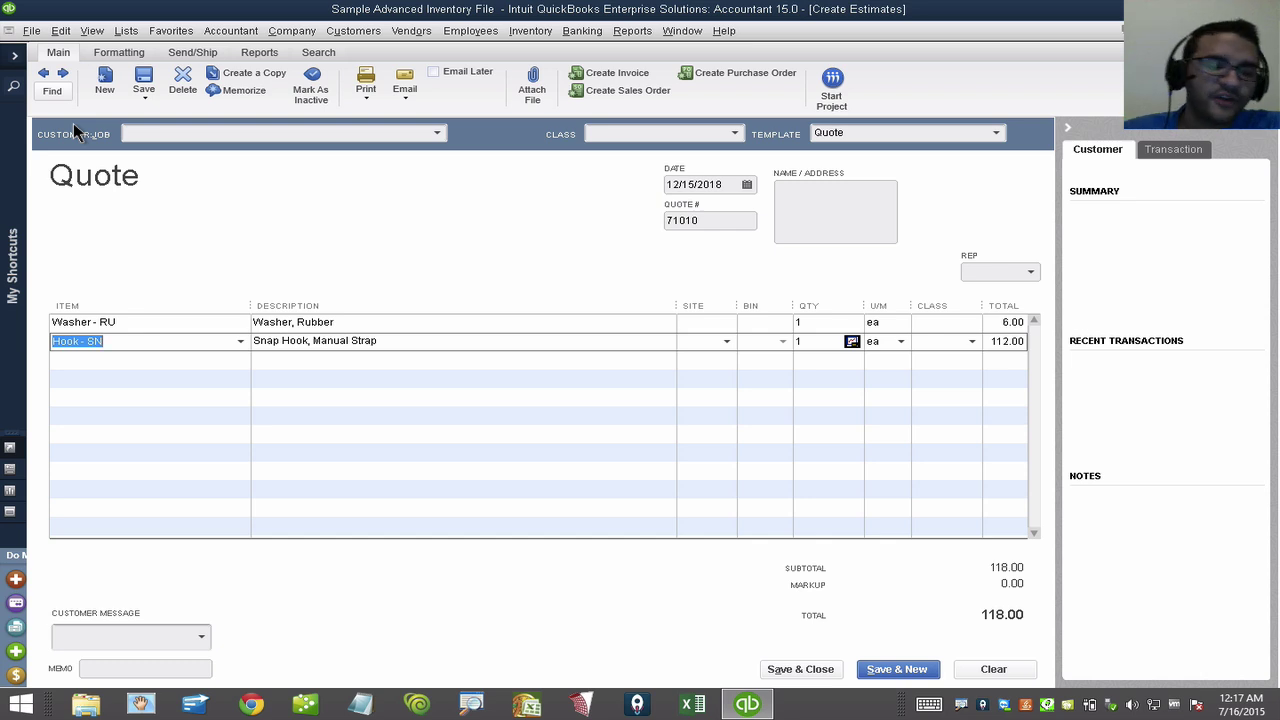
# Step: Close the quote without recording it and reset the Item List search
pyautogui.press('Escape')
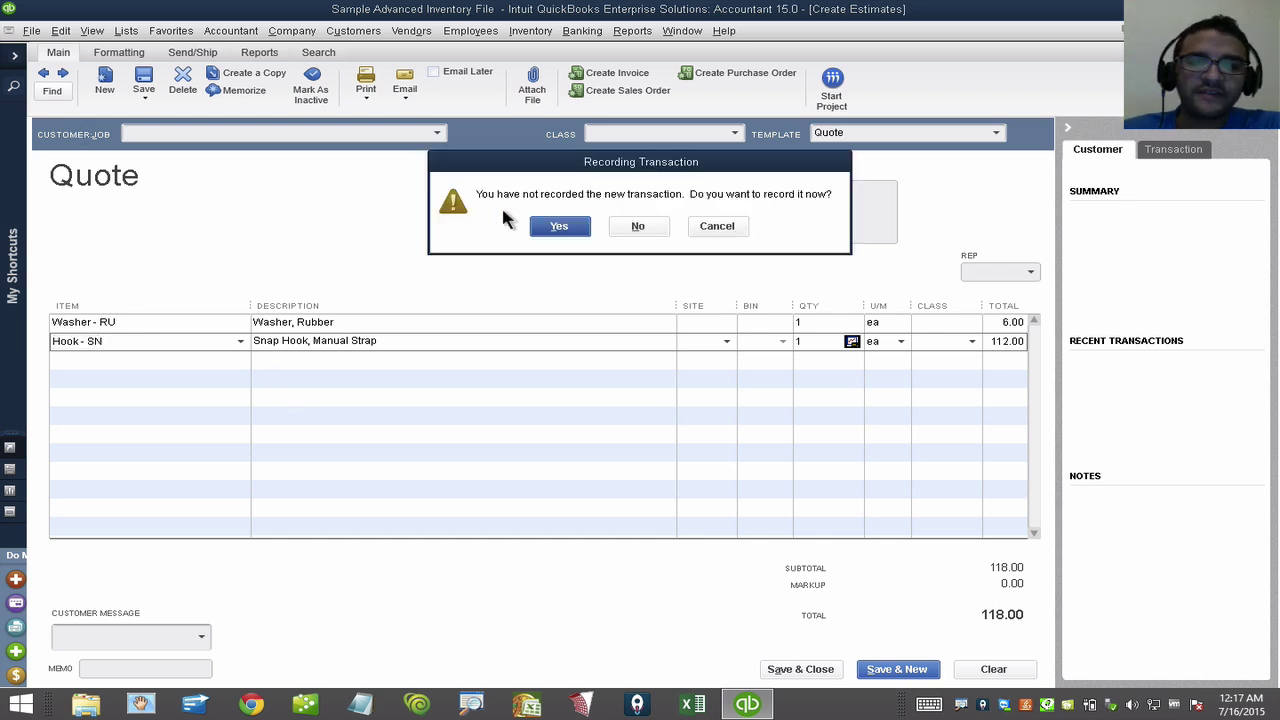
pyautogui.click(637, 227)
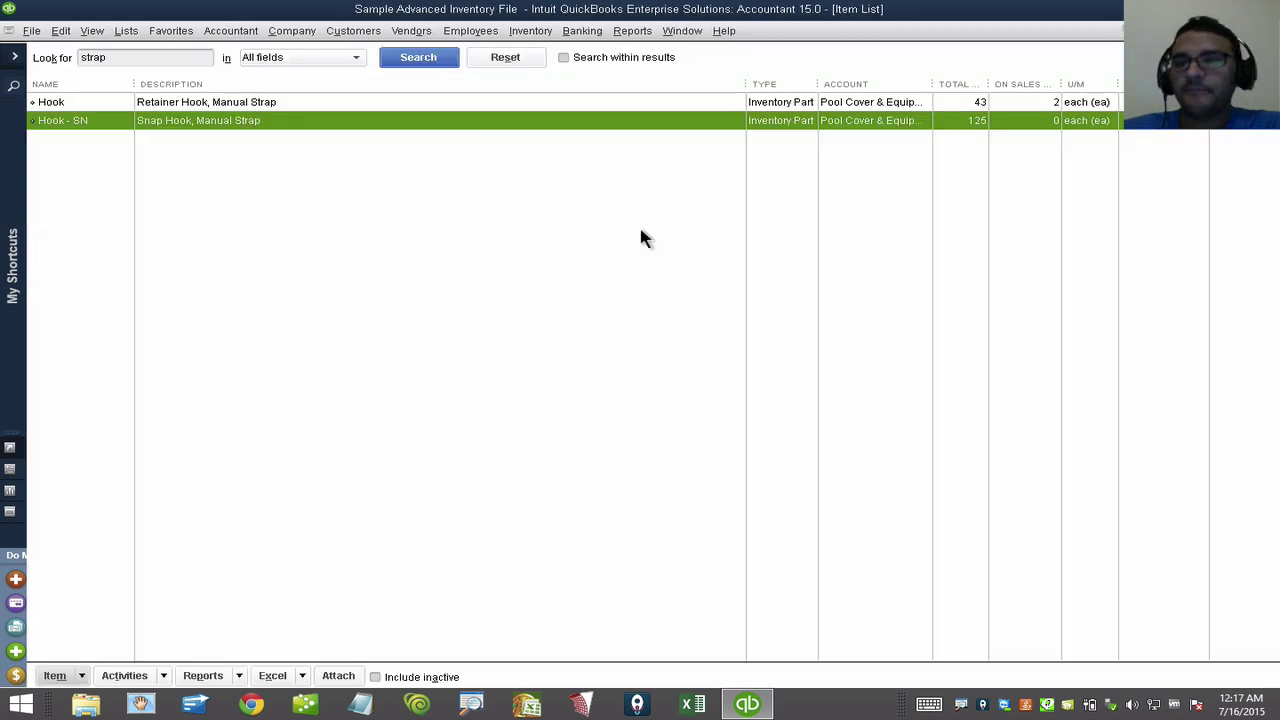
pyautogui.click(500, 60)
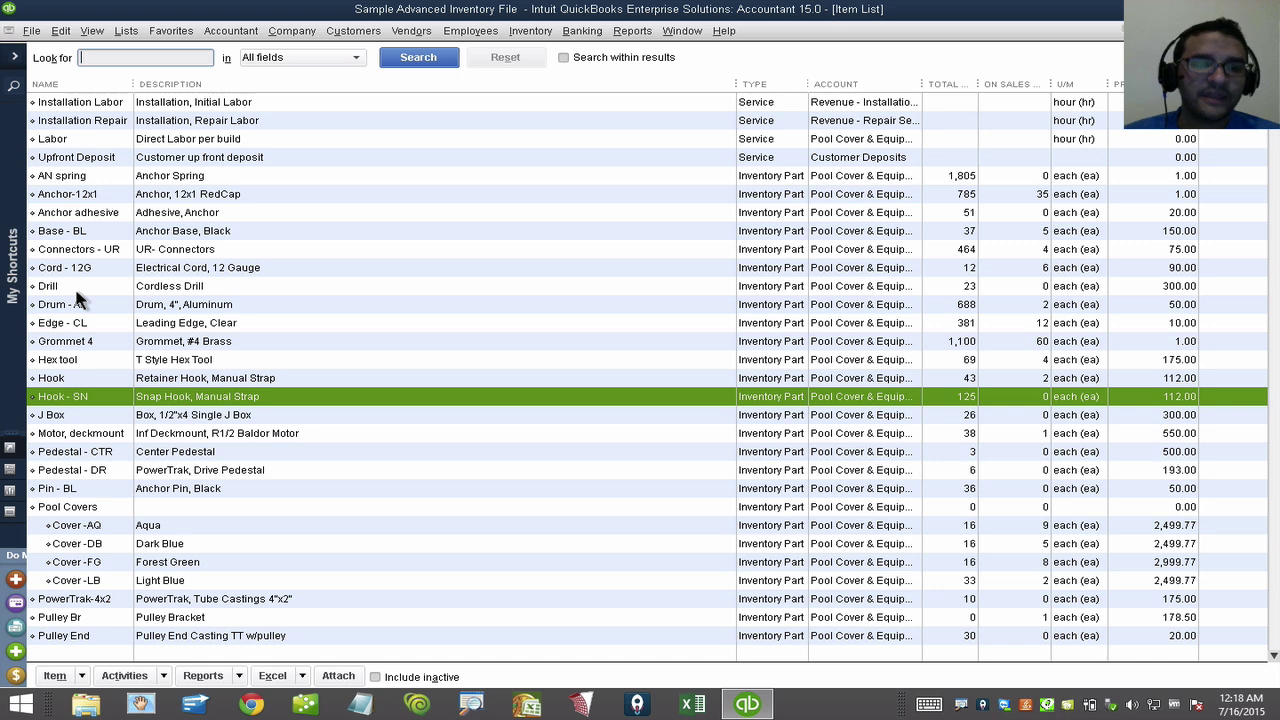
# Step: Open the Drill item's custom fields, review the Style definition, and enter 'inside' as its Style
pyautogui.doubleClick(76, 288)
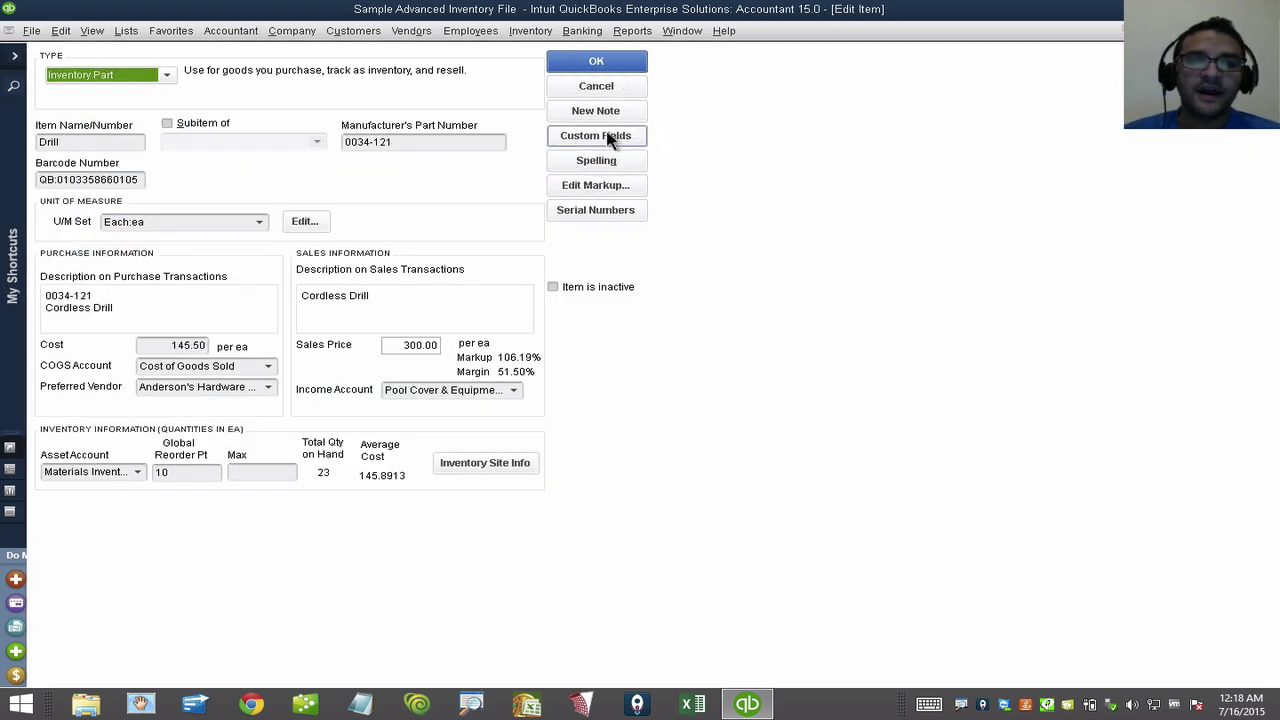
pyautogui.click(608, 137)
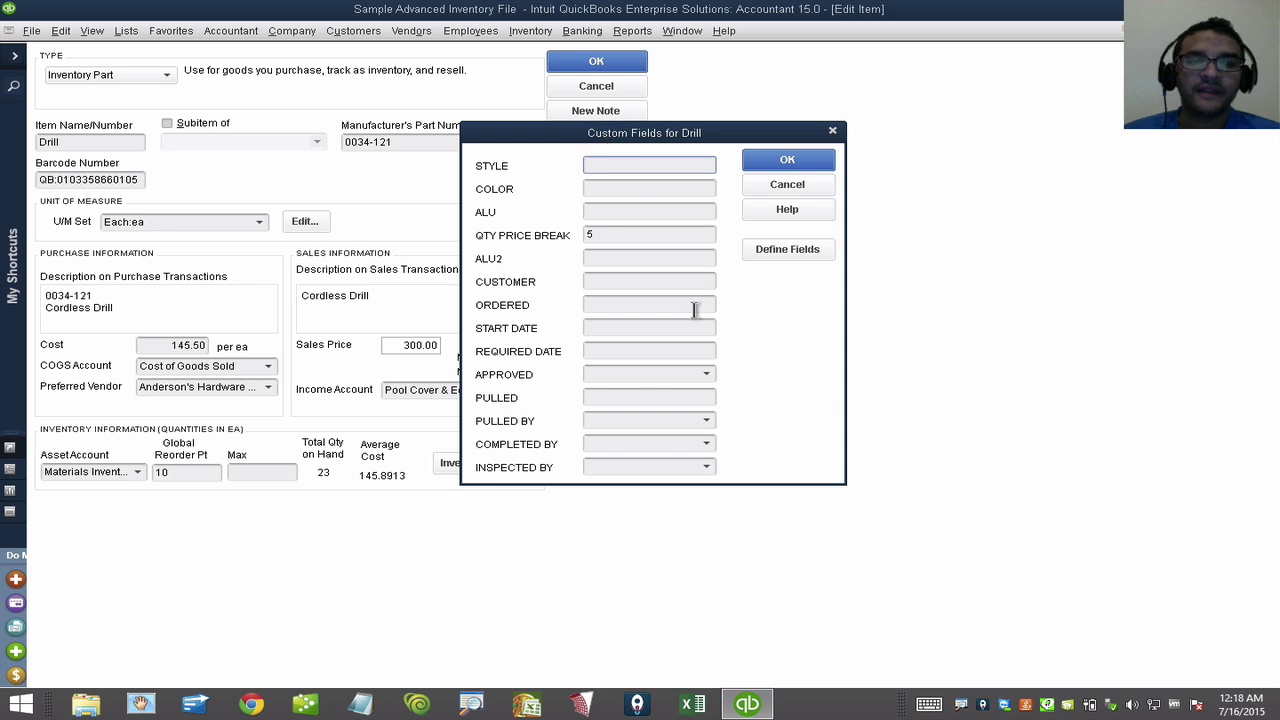
pyautogui.click(503, 172)
pyautogui.click(826, 256)
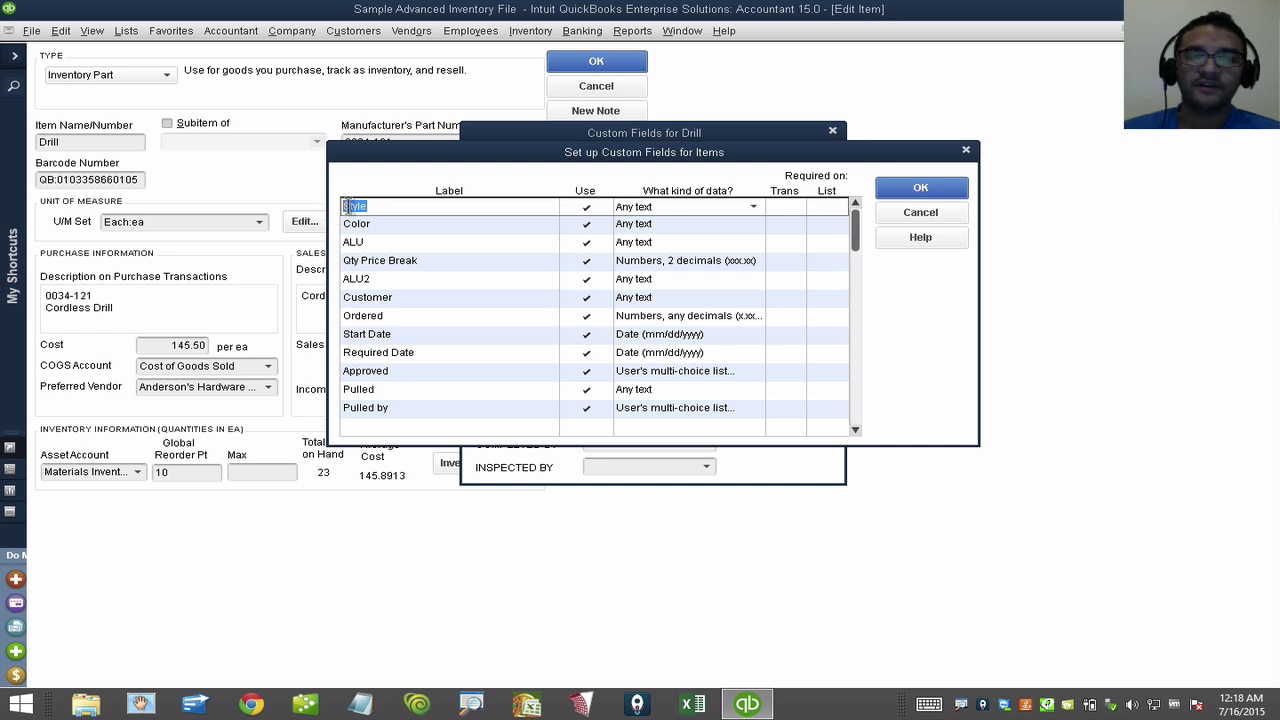
pyautogui.click(372, 206)
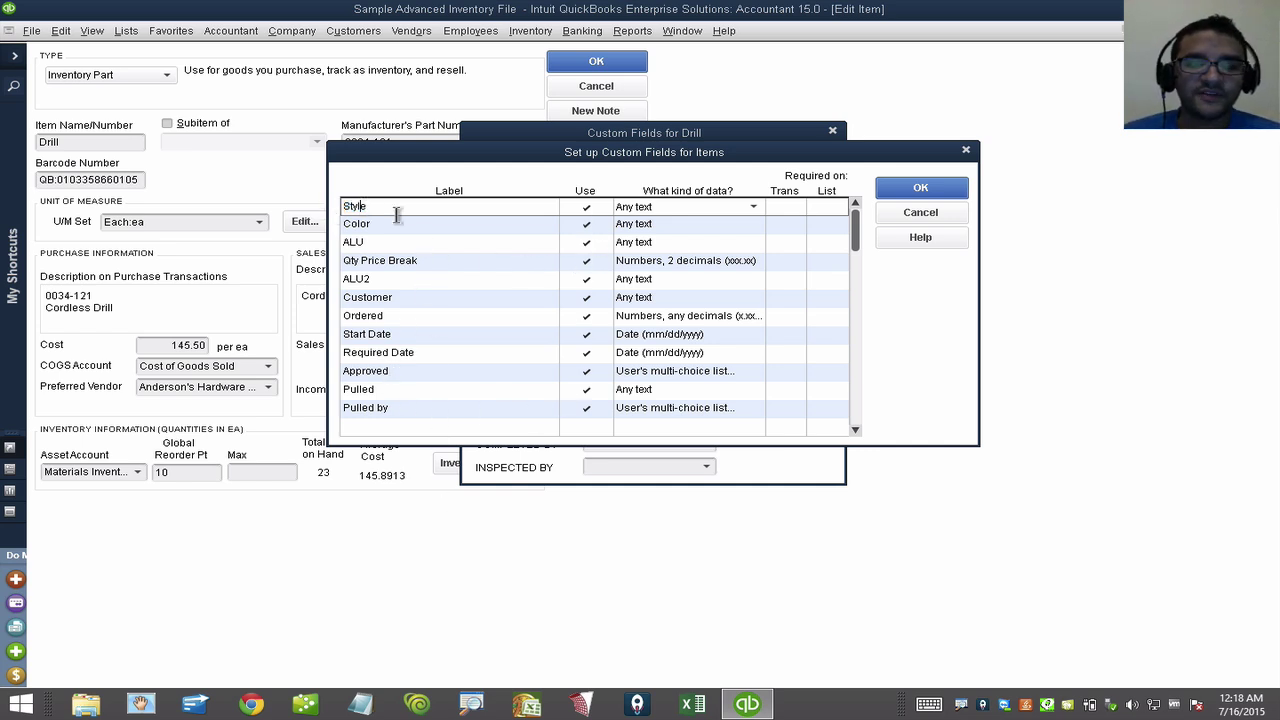
pyautogui.moveTo(388, 206); pyautogui.dragTo(304, 214)
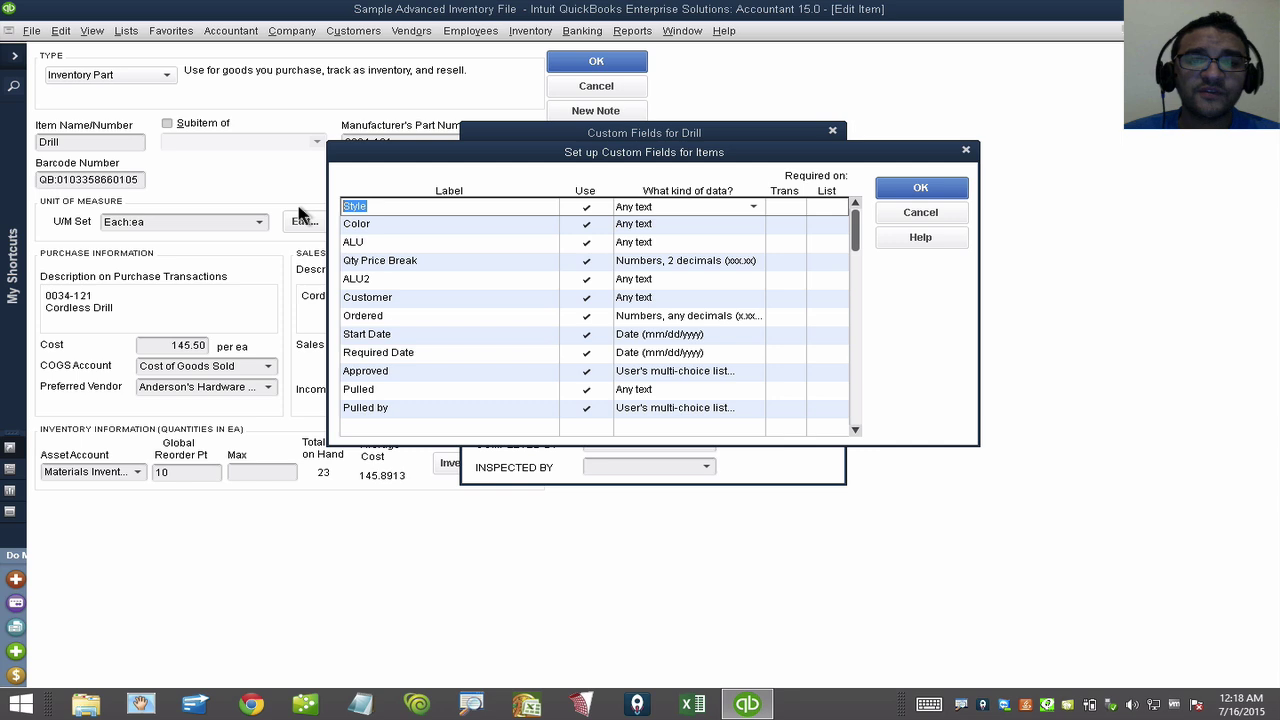
pyautogui.click(920, 189)
pyautogui.click(655, 165)
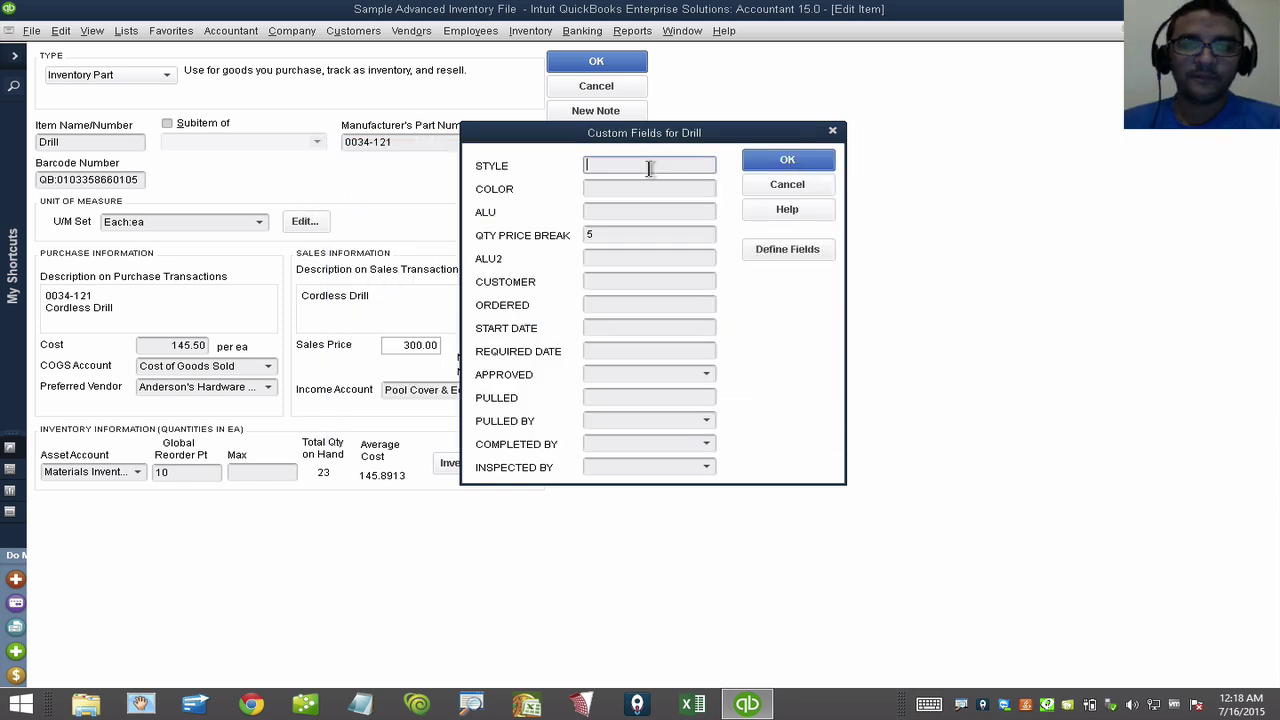
pyautogui.write('inside')
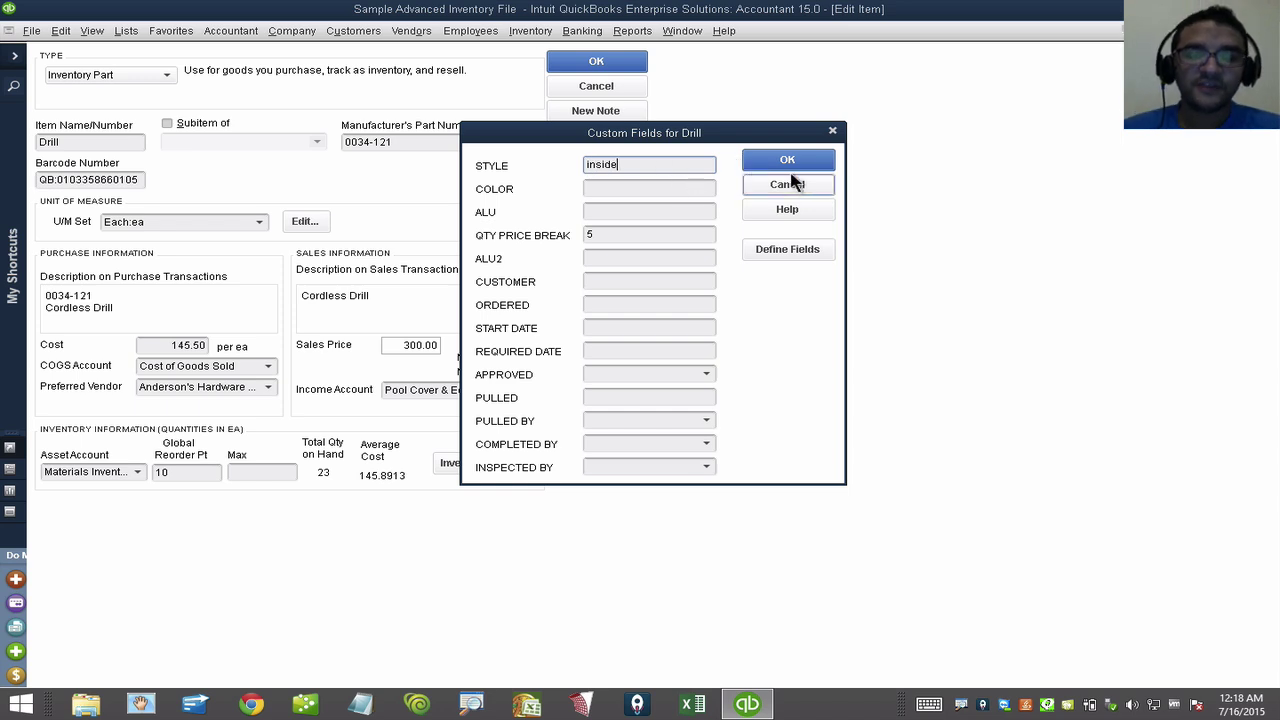
pyautogui.moveTo(646, 163); pyautogui.dragTo(540, 163)
# Step: Confirm the Drill's Style value and save the Drill item
pyautogui.click(771, 154)
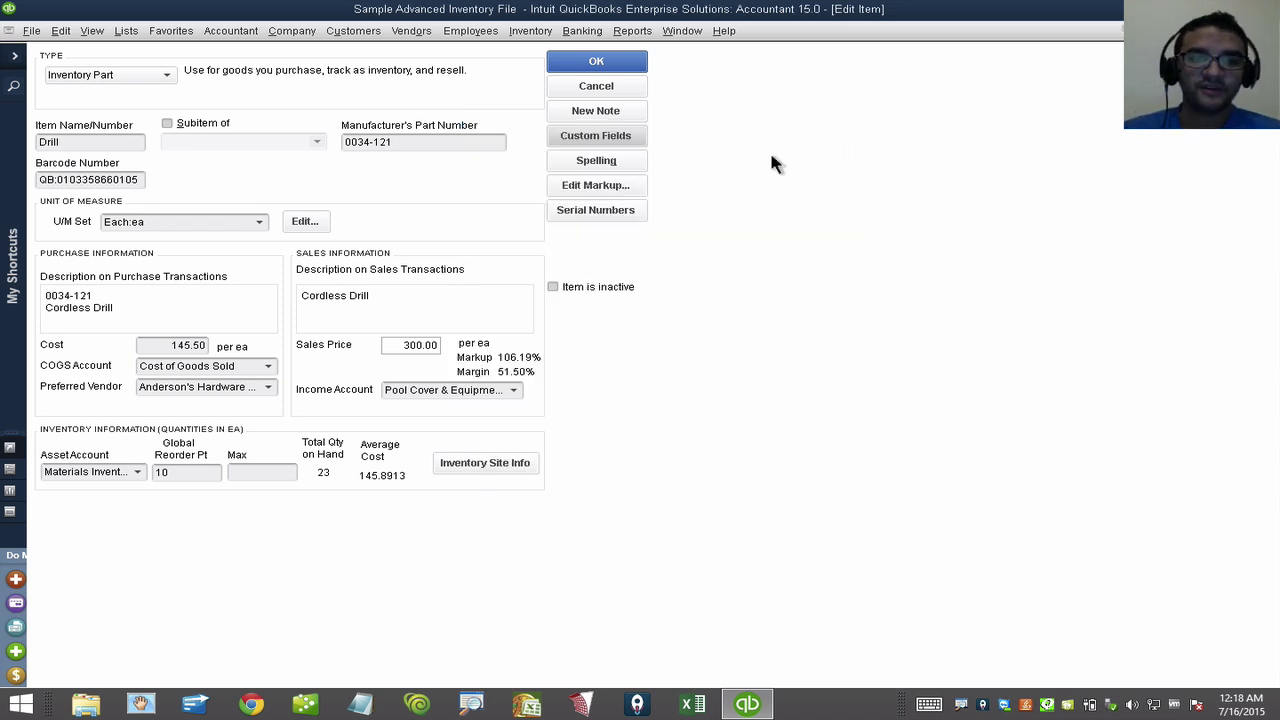
pyautogui.moveTo(143, 303); pyautogui.dragTo(12, 270)
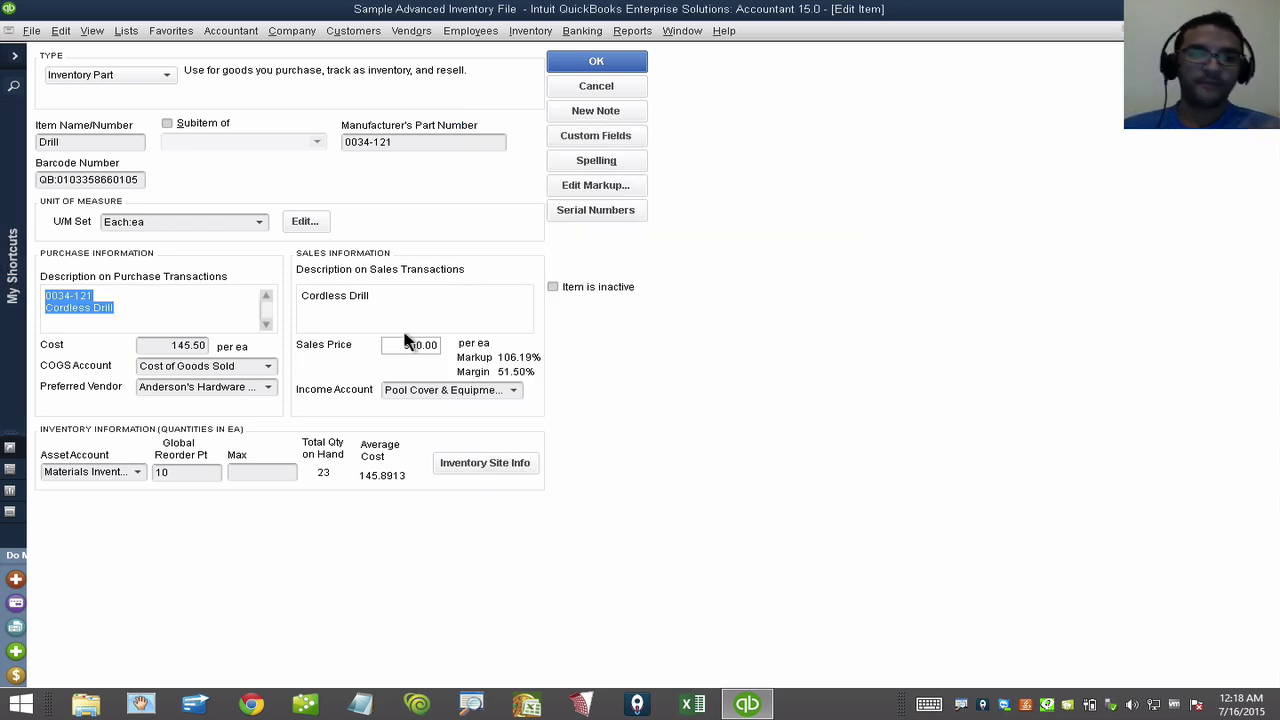
pyautogui.moveTo(397, 292); pyautogui.dragTo(272, 280)
pyautogui.moveTo(138, 142); pyautogui.dragTo(37, 142)
pyautogui.click(610, 66)
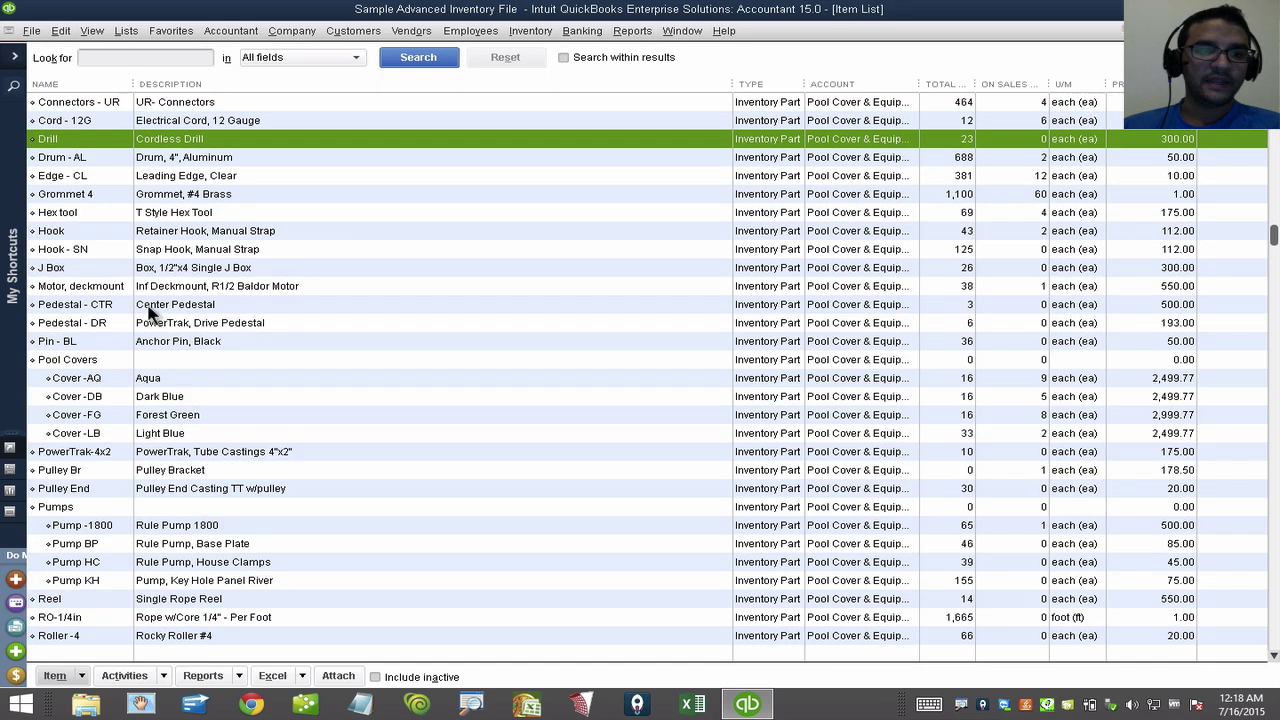
# Step: Set Pedestal - CTR's Style custom field to 'inside' and save the item
pyautogui.doubleClick(140, 302)
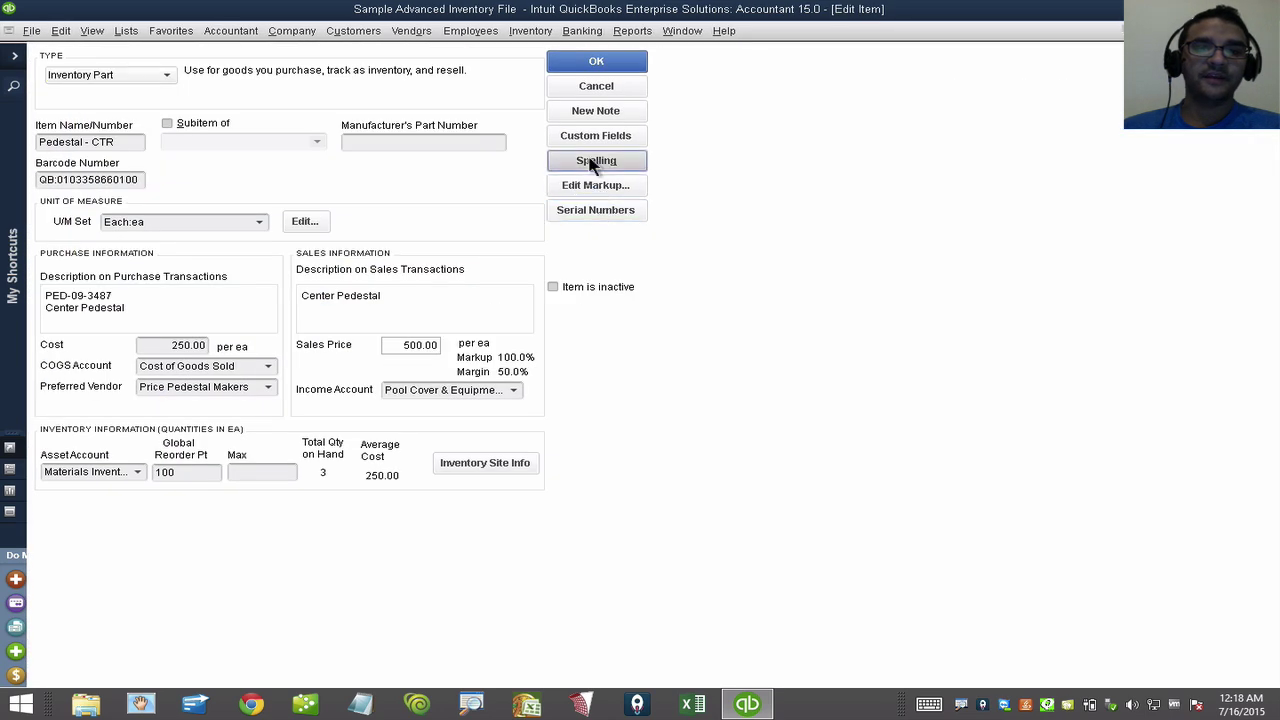
pyautogui.click(598, 162)
pyautogui.click(637, 227)
pyautogui.click(606, 136)
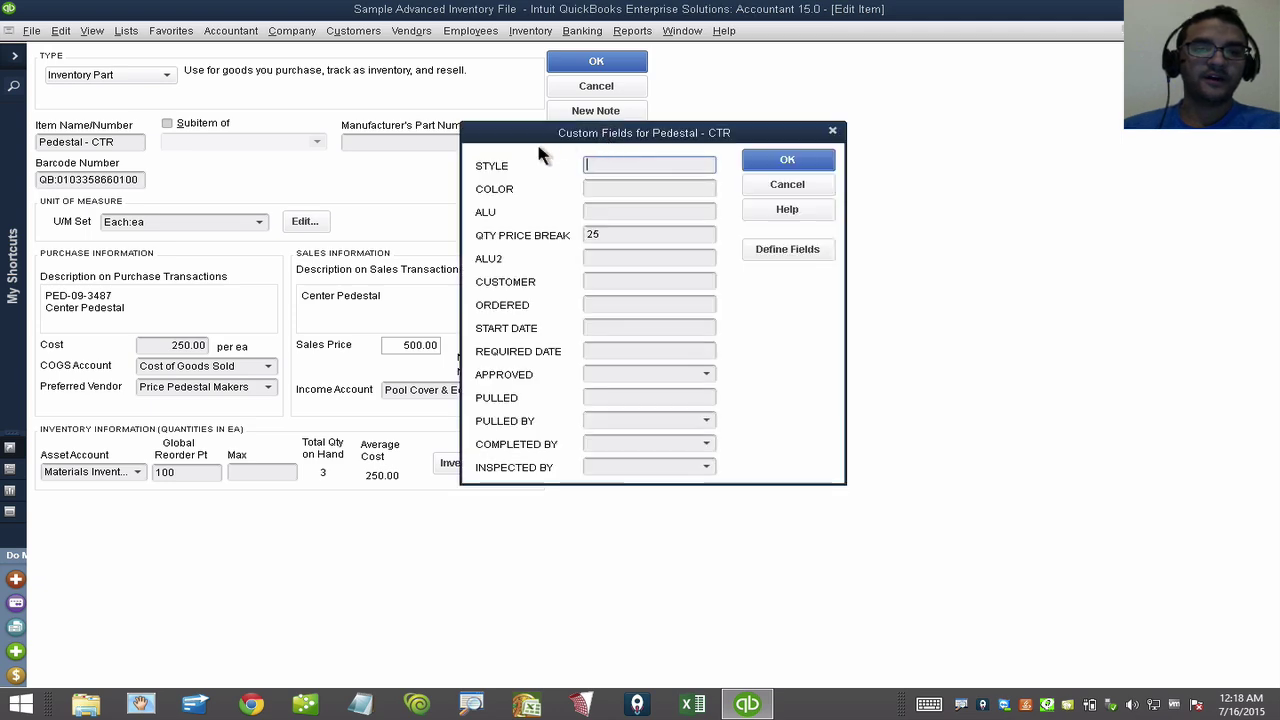
pyautogui.write('inside')
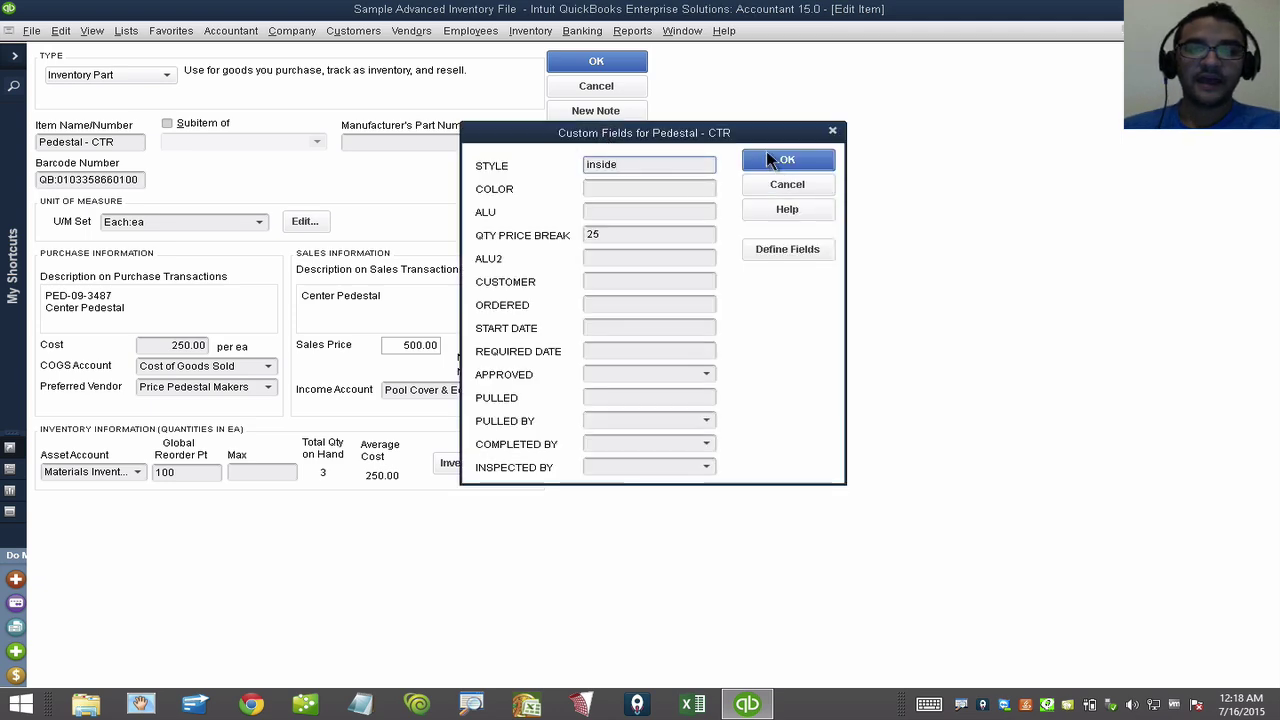
pyautogui.click(766, 155)
pyautogui.click(584, 63)
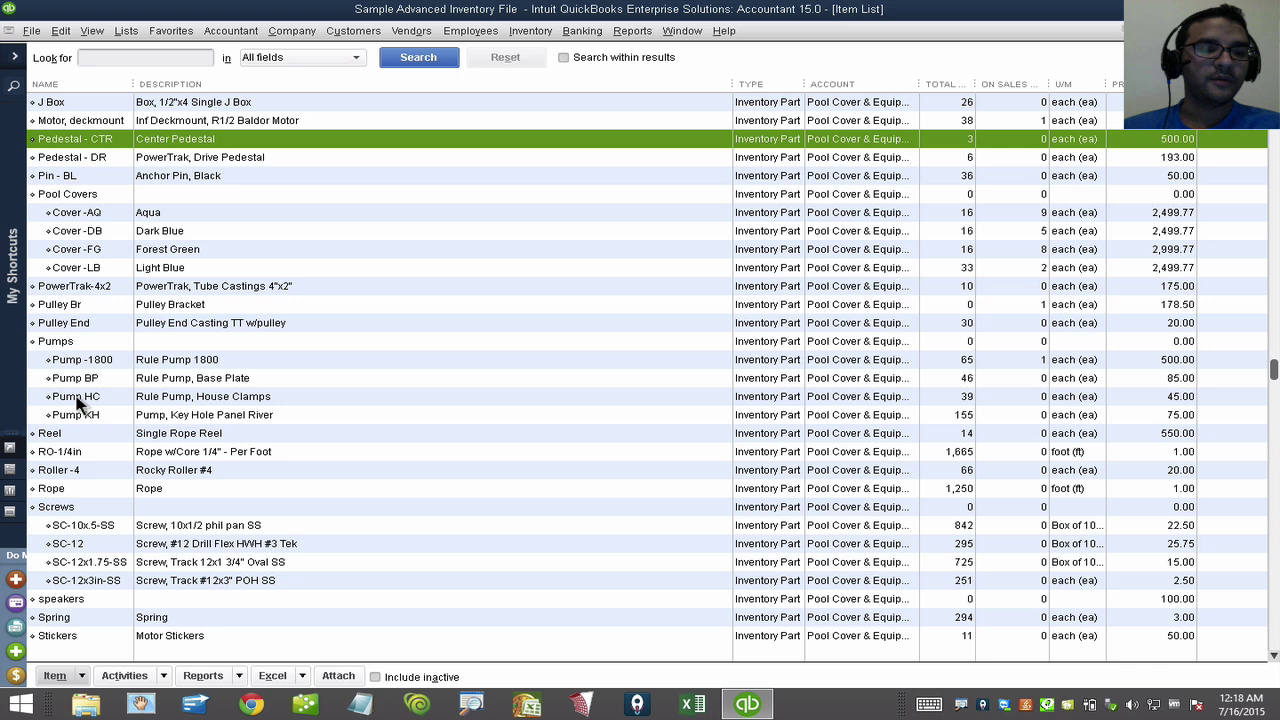
# Step: Set Pump HC's Style custom field to 'outside' and save the item
pyautogui.doubleClick(94, 402)
pyautogui.click(596, 135)
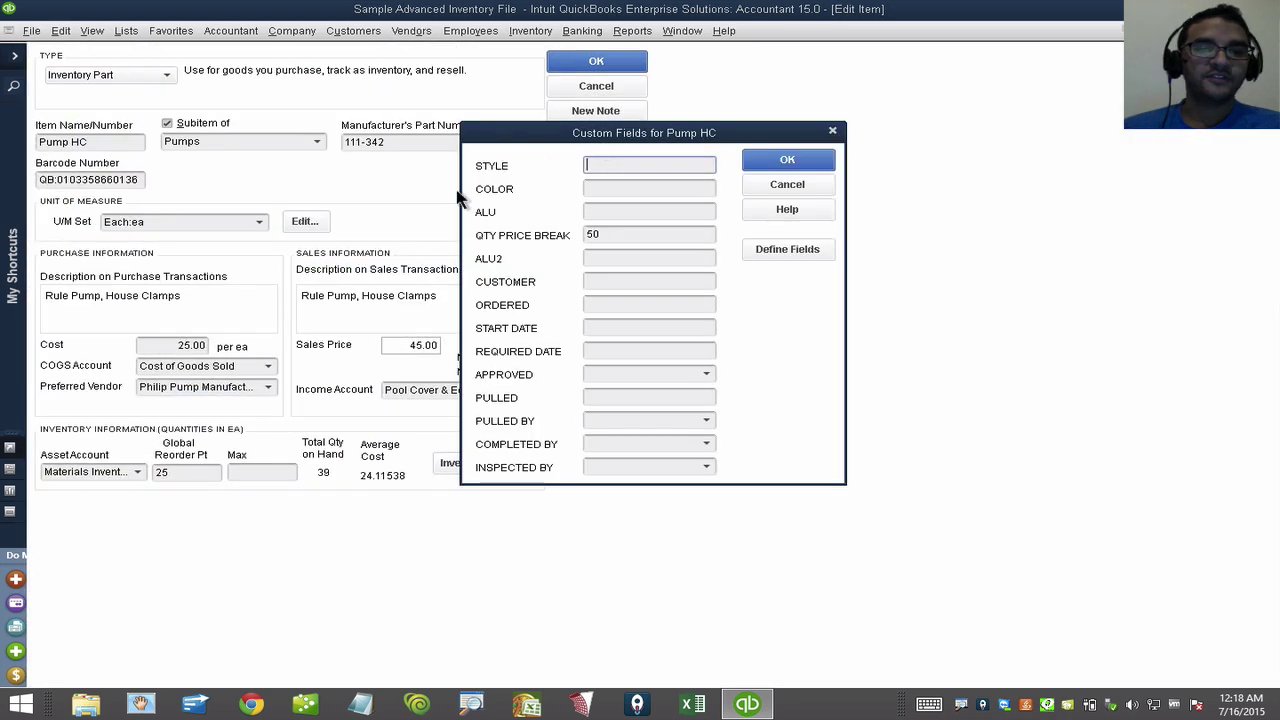
pyautogui.write('outsi')
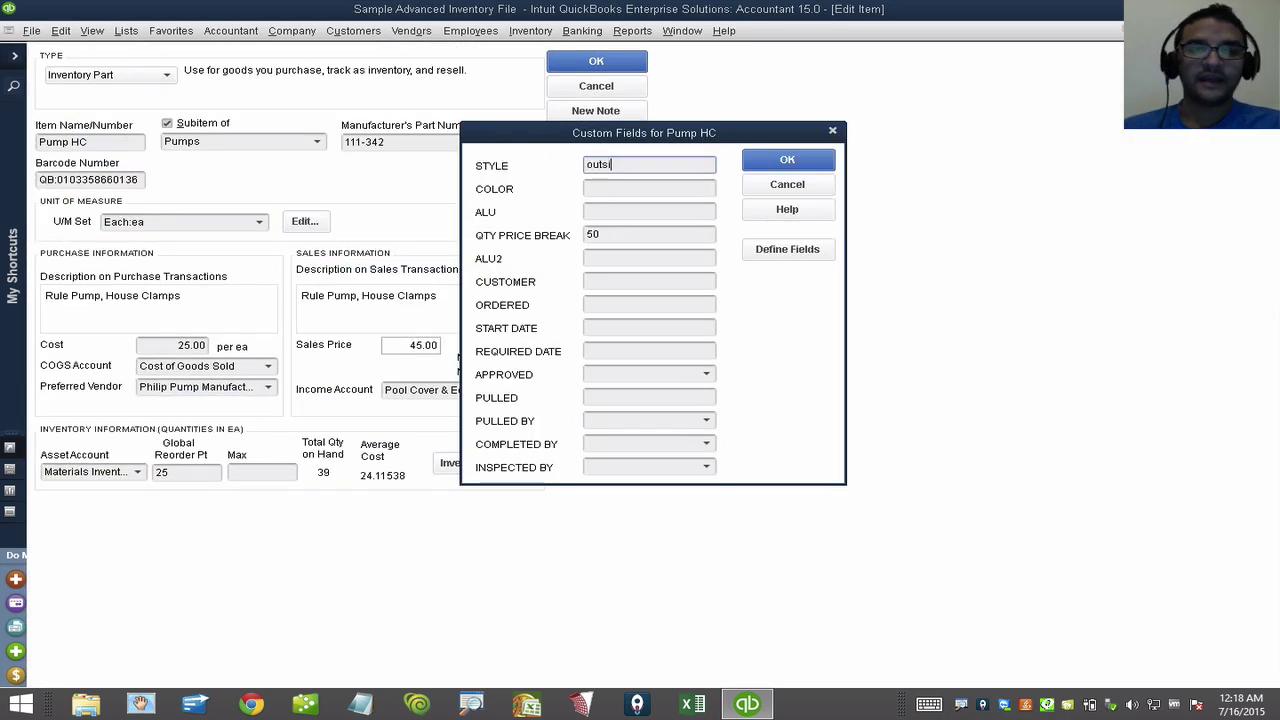
pyautogui.write('de')
pyautogui.click(786, 160)
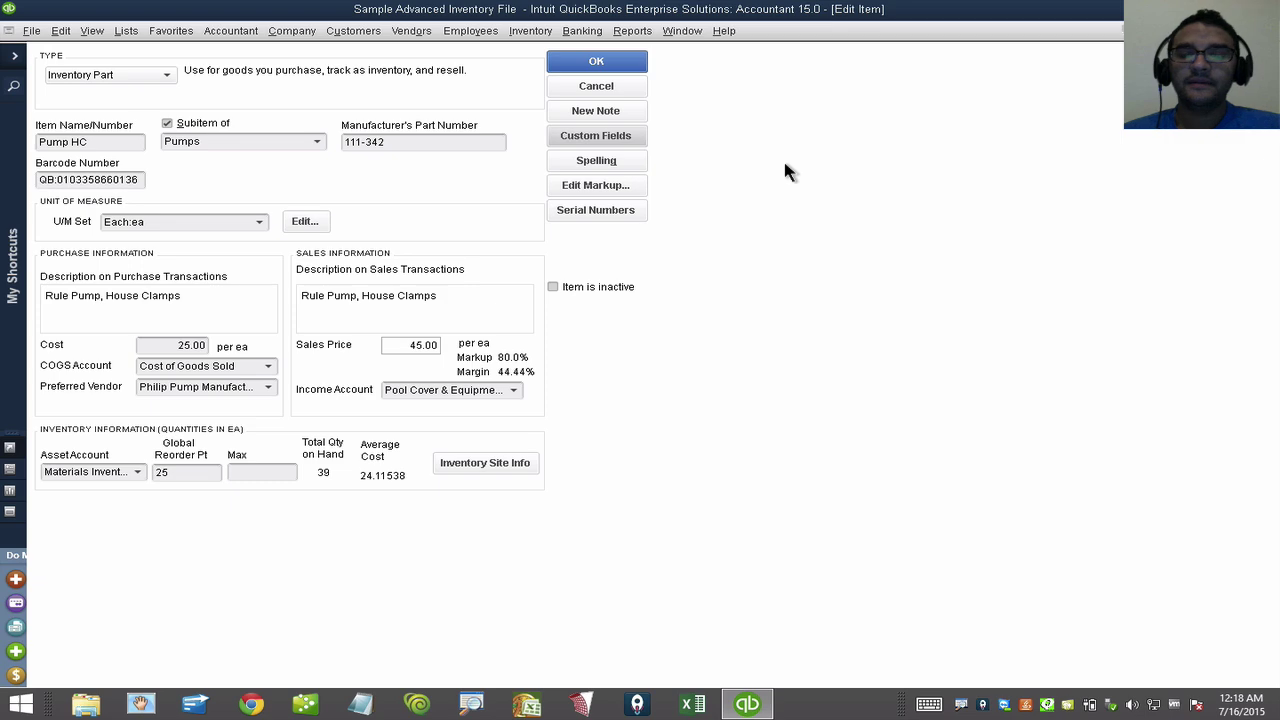
pyautogui.click(598, 62)
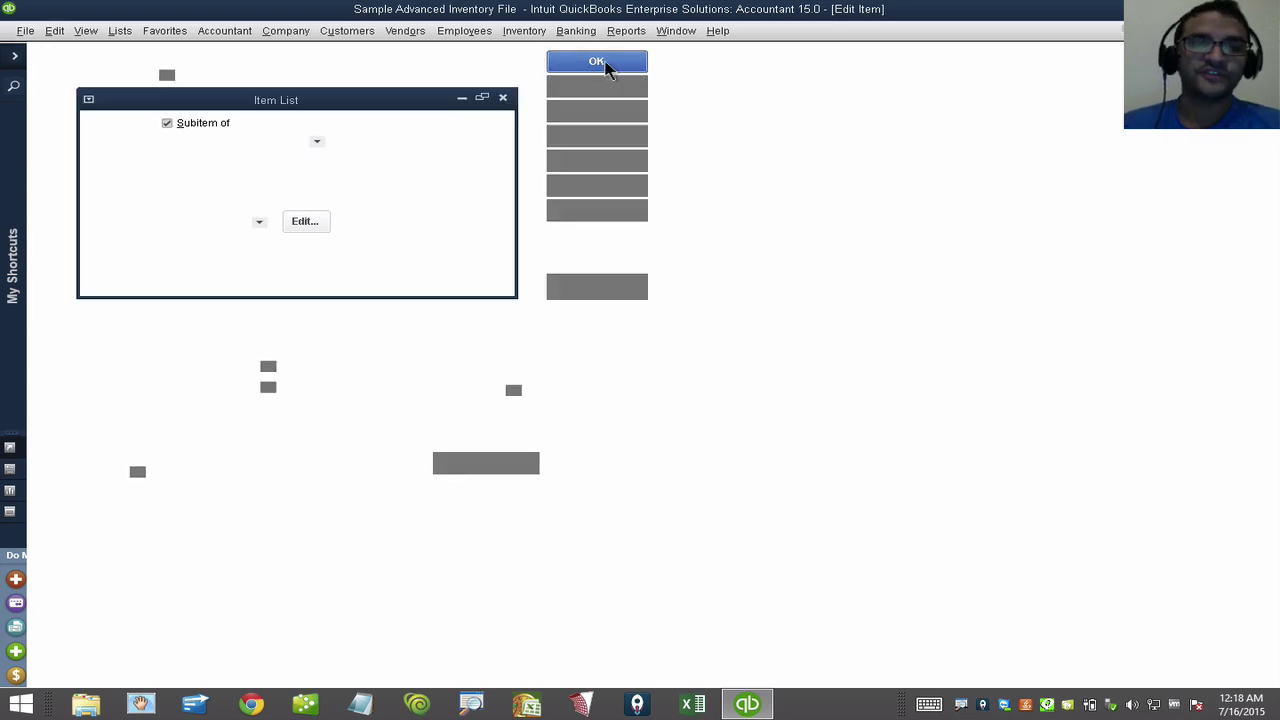
# Step: Close the Item List and start a new blank estimate from the Customers menu
pyautogui.press('Escape')
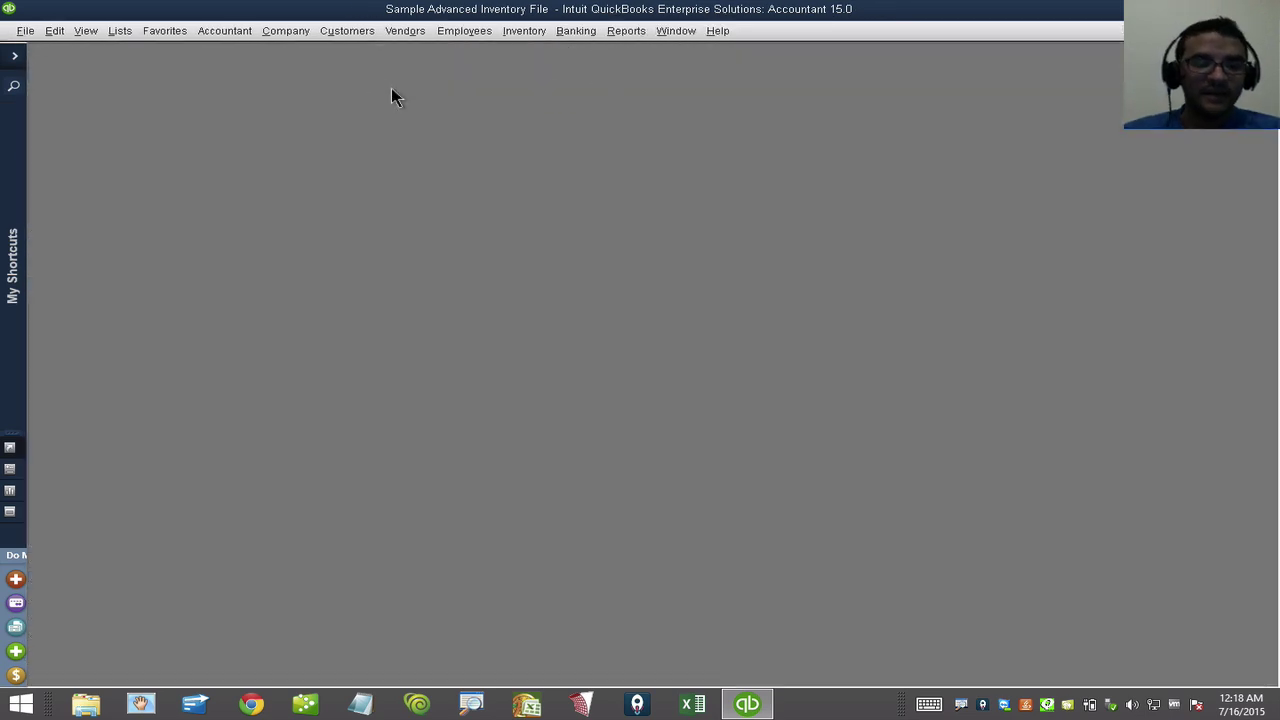
pyautogui.click(335, 34)
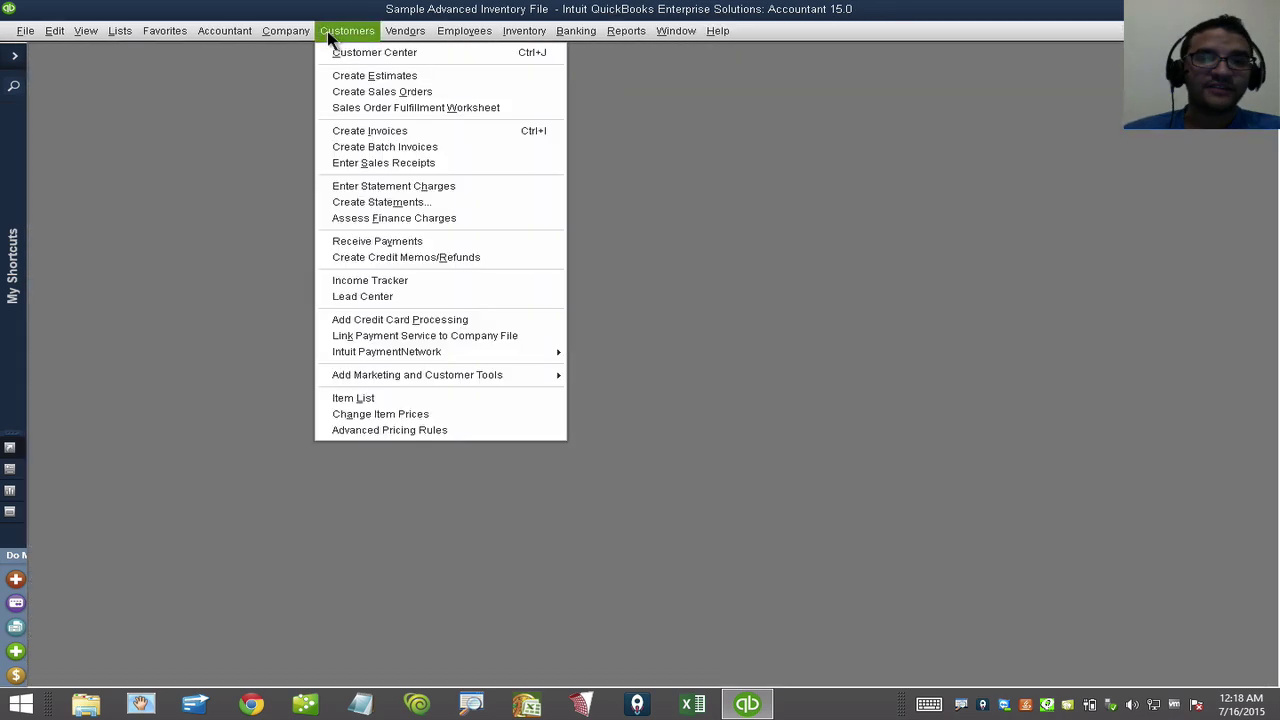
pyautogui.click(371, 73)
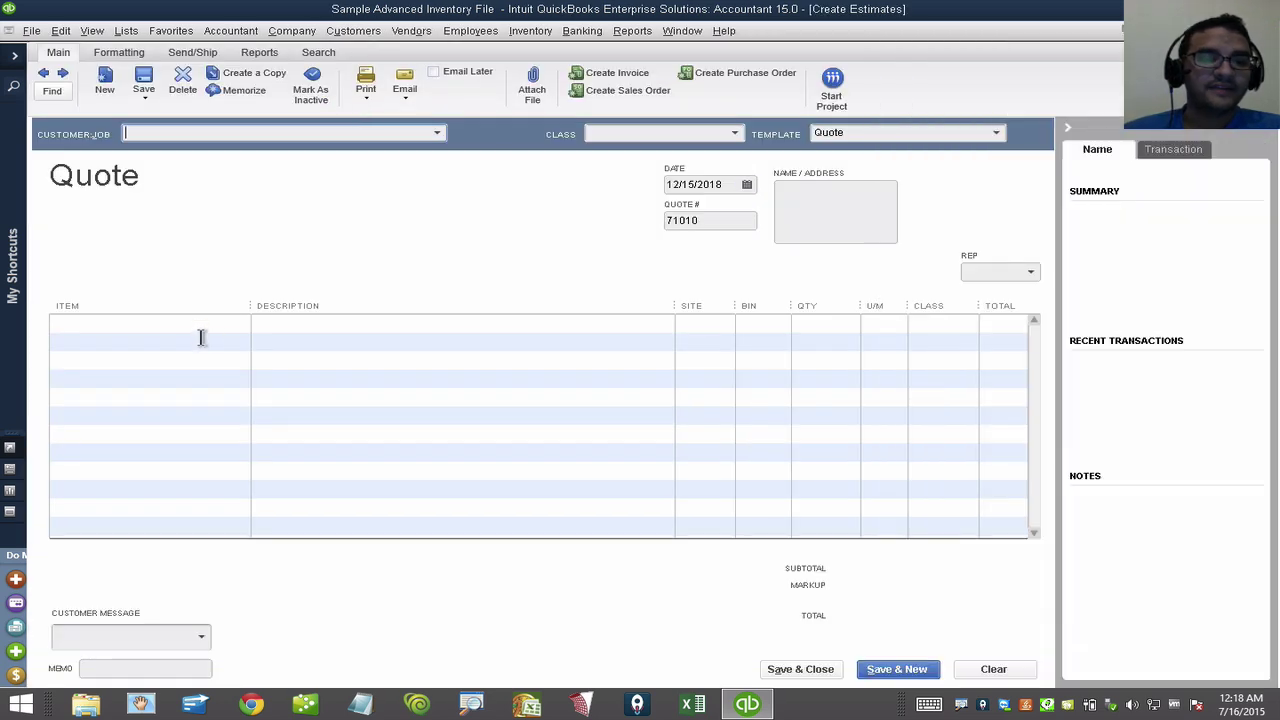
# Step: On the quote's first line, clear the typed item text and open the Item List with Ctrl+L
pyautogui.click(201, 338)
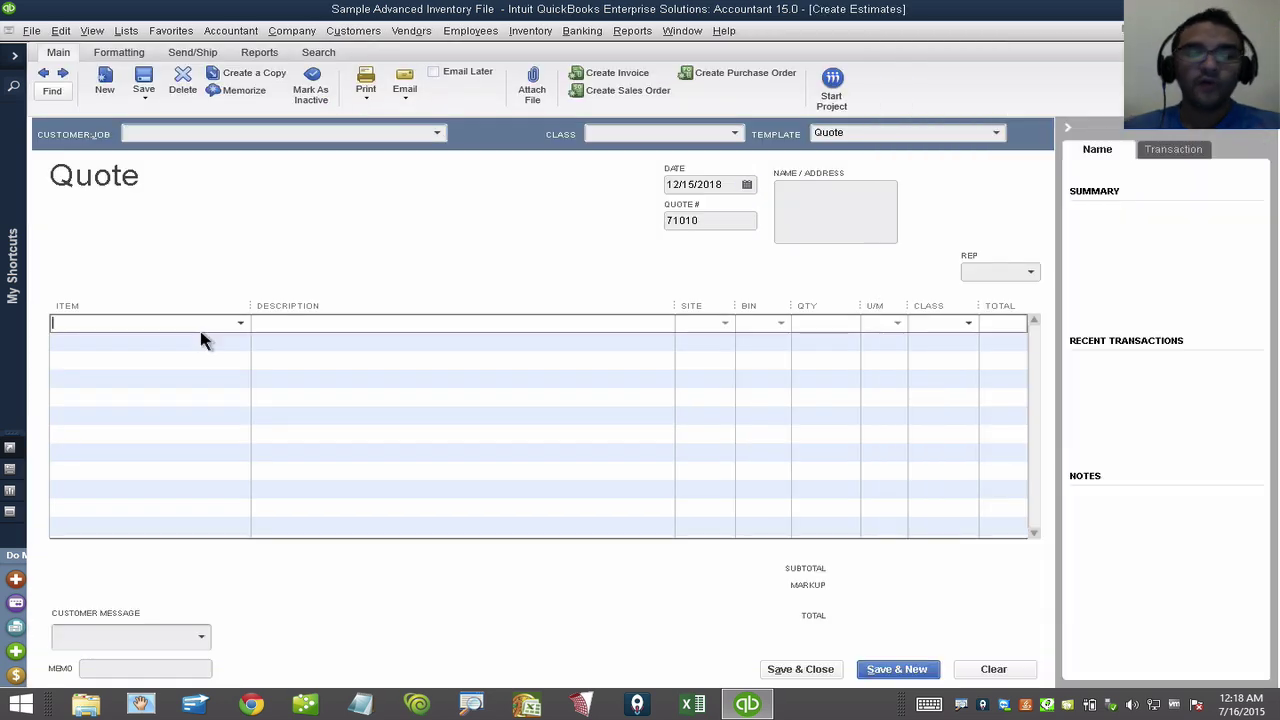
pyautogui.write('outside')
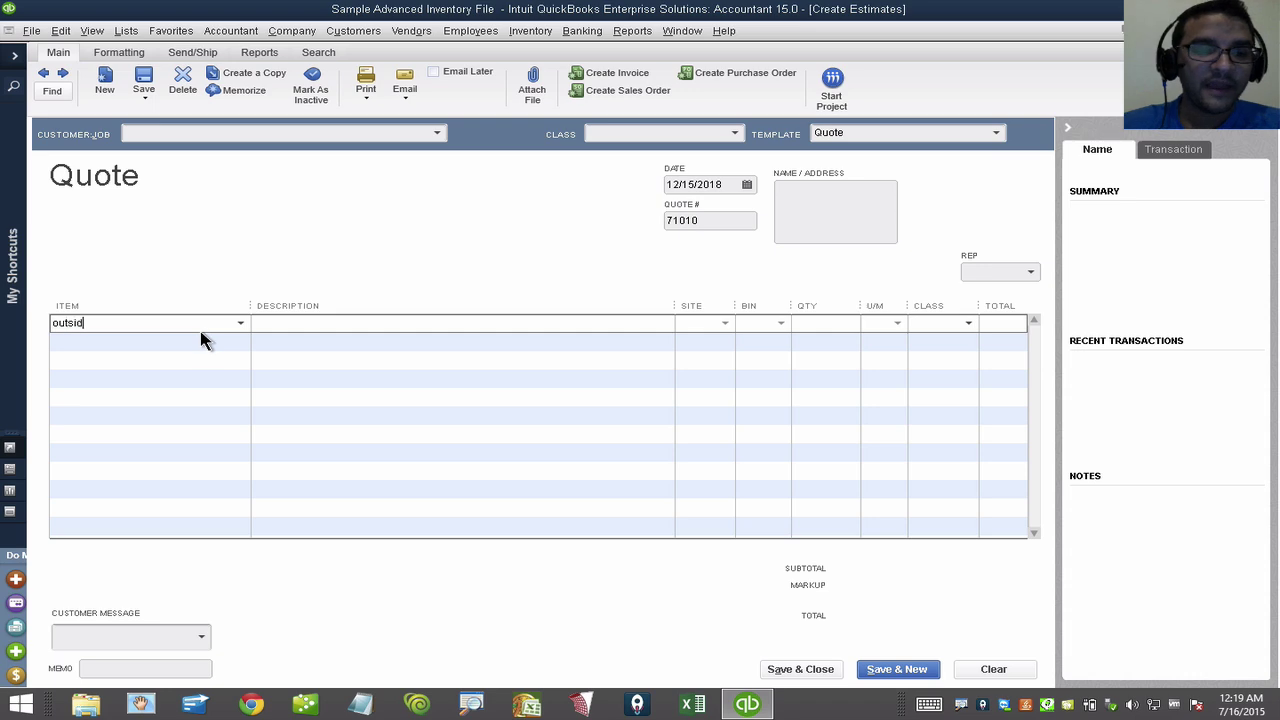
pyautogui.press('BackSpace')
pyautogui.press('BackSpace')
pyautogui.press('BackSpace')
pyautogui.press('BackSpace')
pyautogui.press('BackSpace')
pyautogui.press('BackSpace')
pyautogui.press('BackSpace')
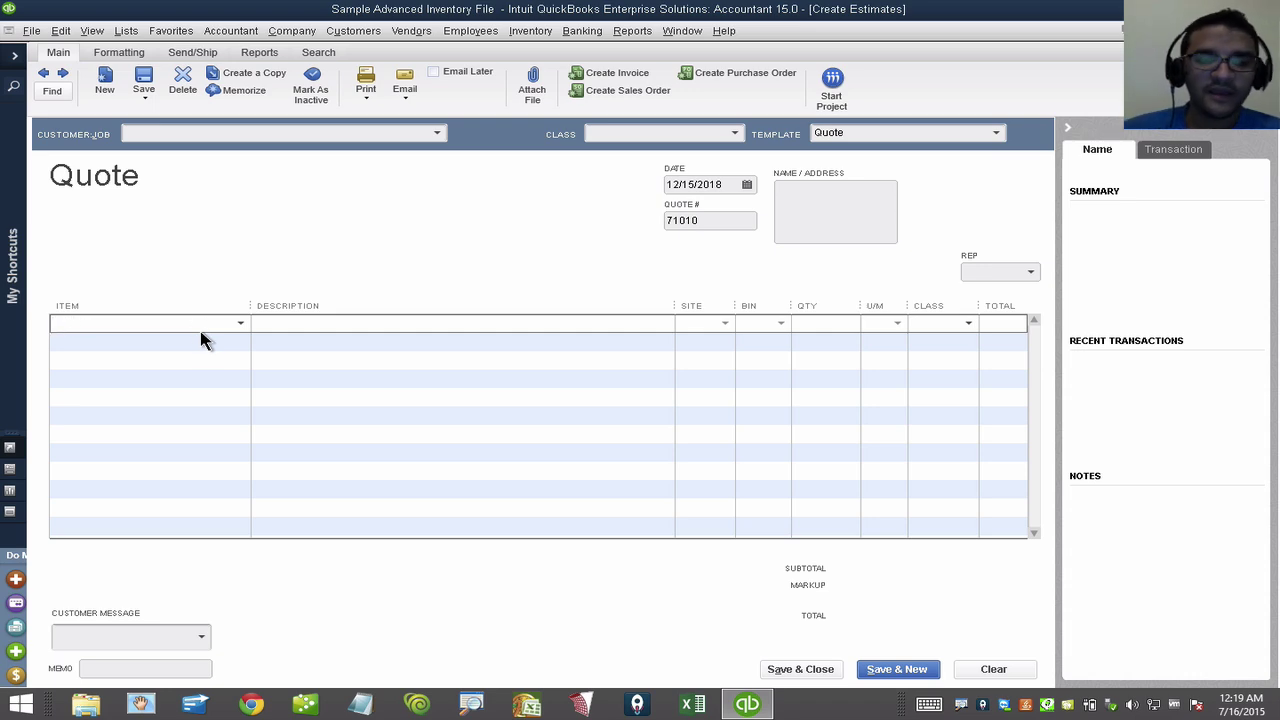
pyautogui.hotkey('ctrl', 'l')
# Step: Search the Item List for 'outside', narrowing it to Pumps:Pump HC
pyautogui.click(110, 59)
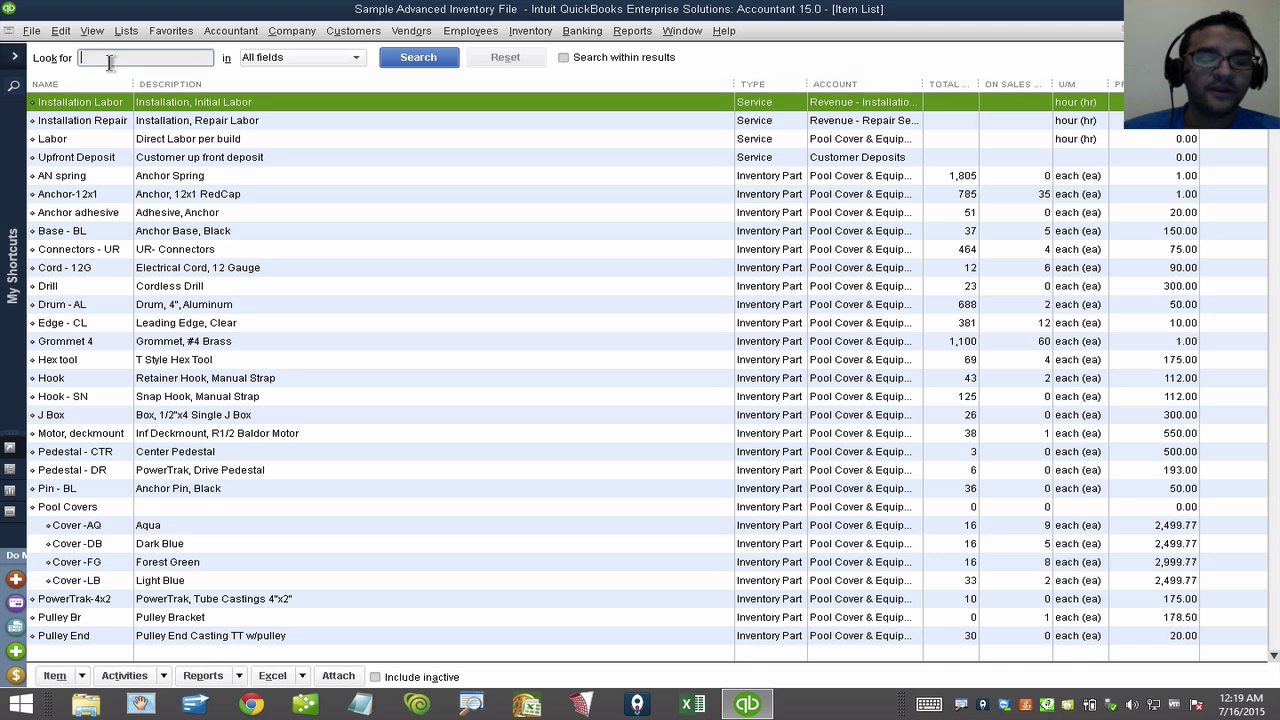
pyautogui.write('outside')
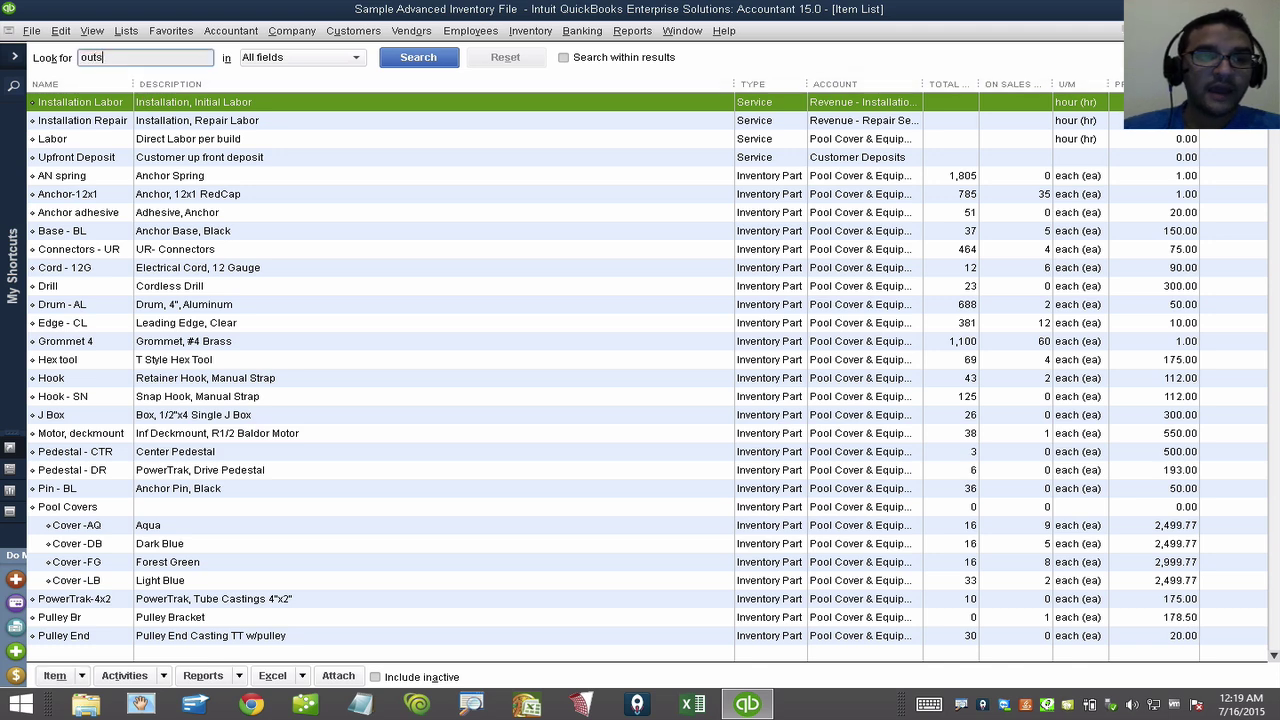
pyautogui.click(421, 62)
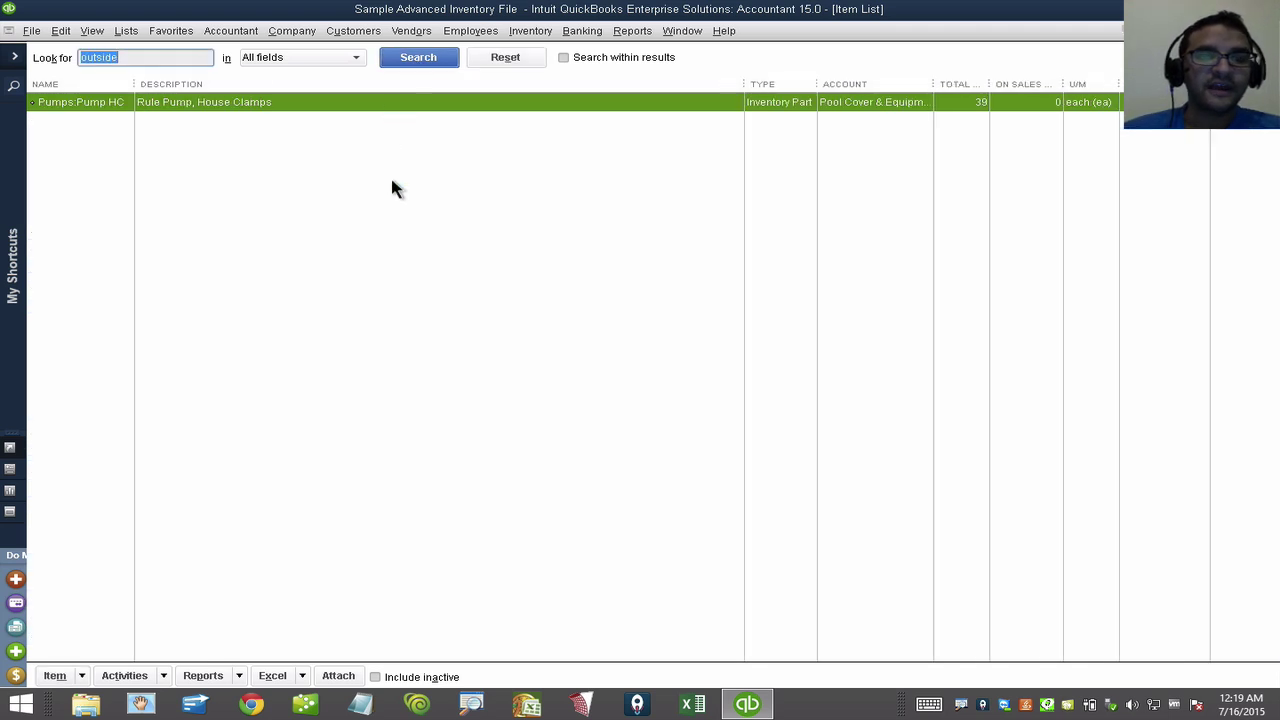
# Step: Review the search field options, including custom fields, and keep All fields selected
pyautogui.click(305, 57)
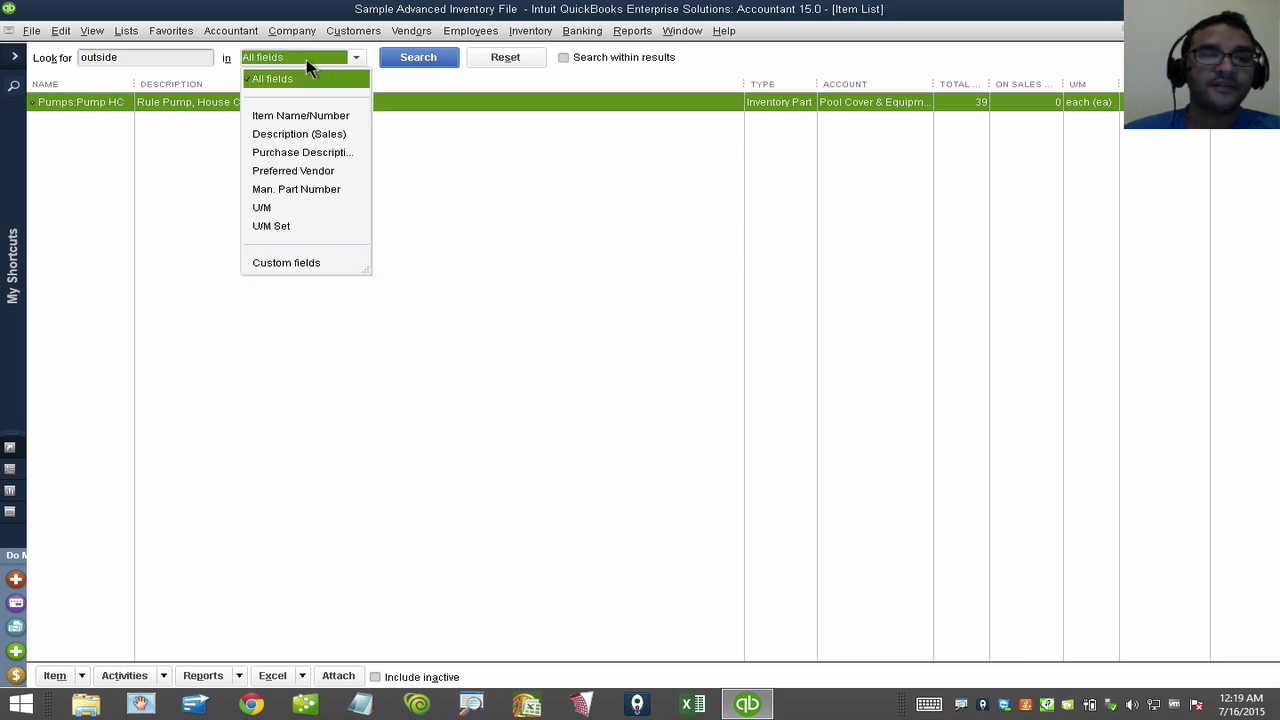
pyautogui.click(313, 265)
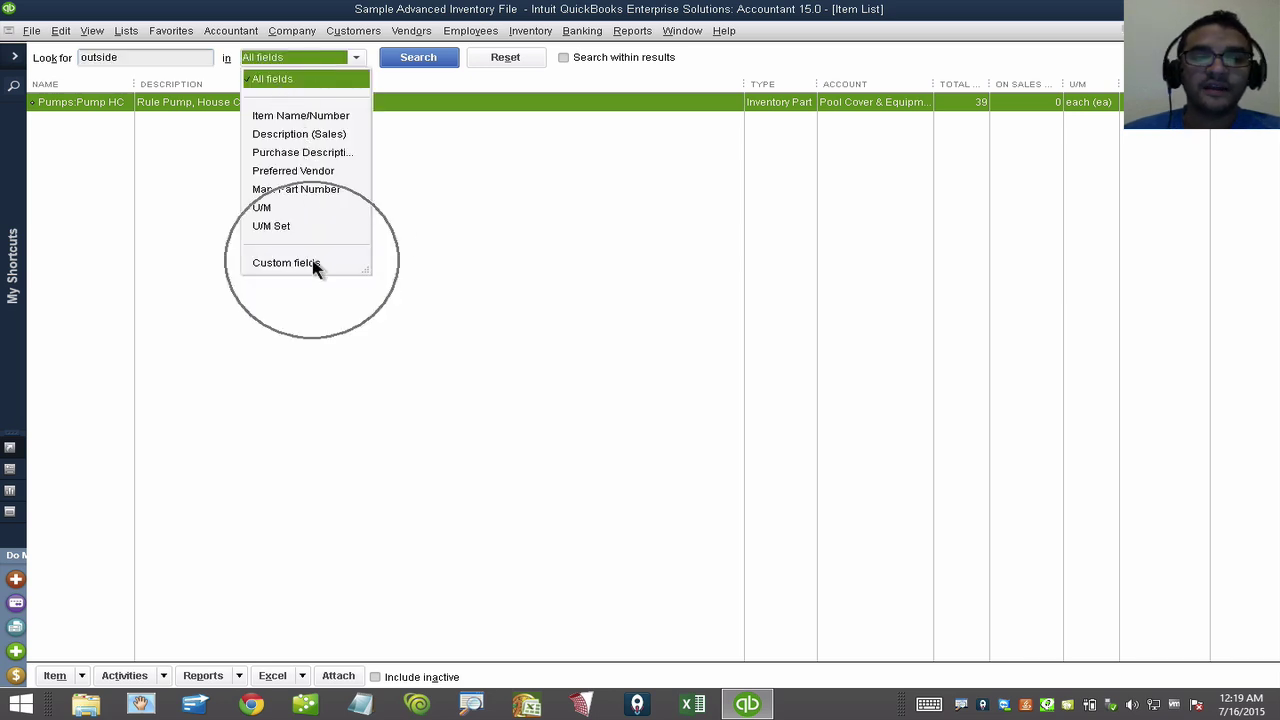
pyautogui.click(281, 86)
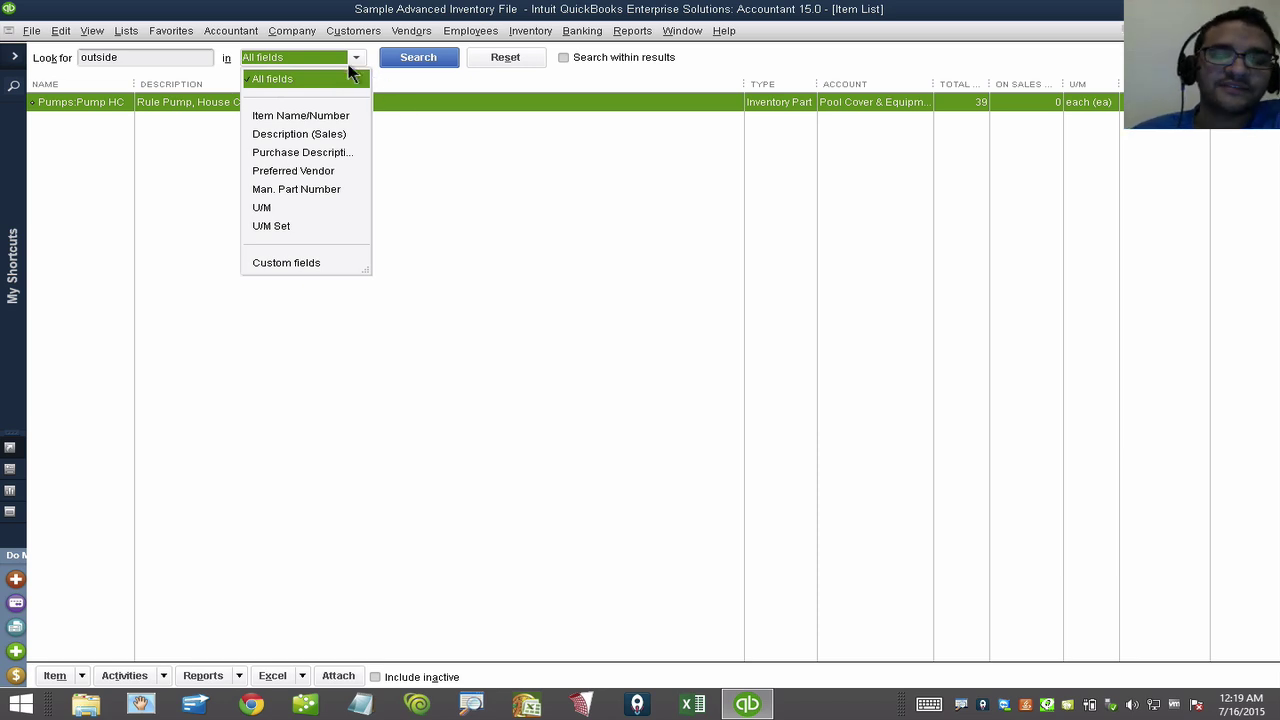
pyautogui.click(318, 58)
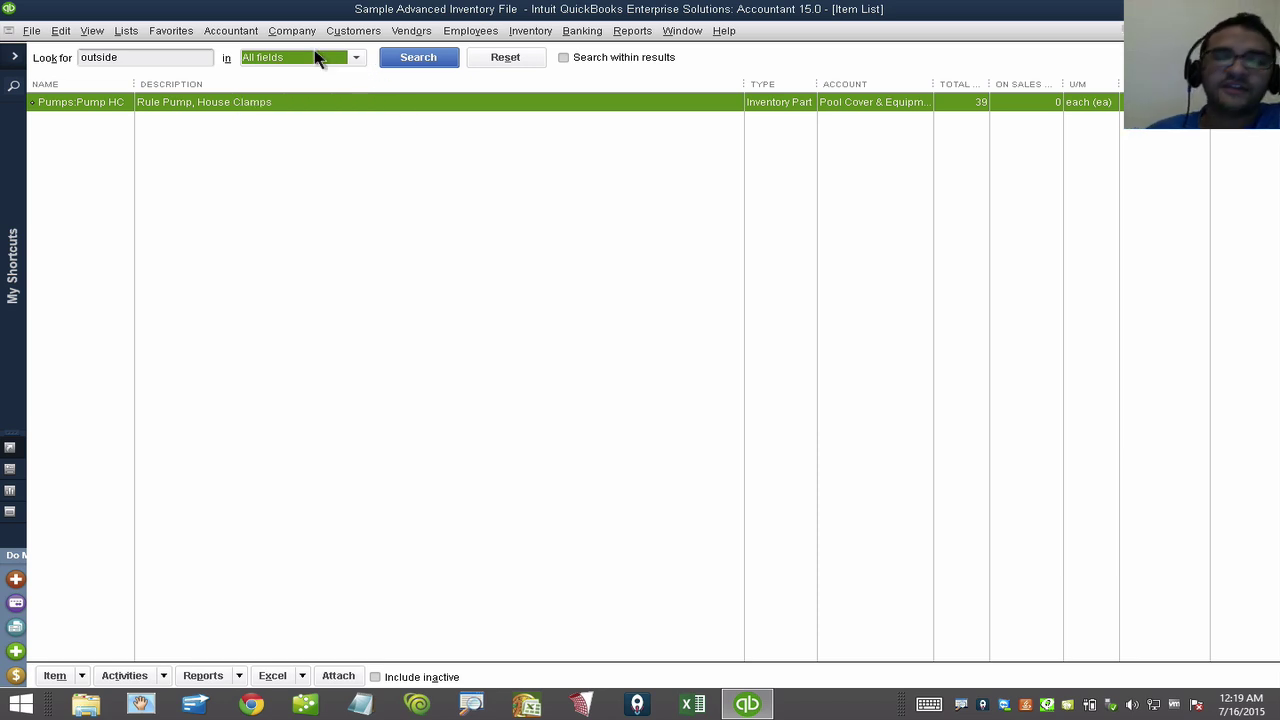